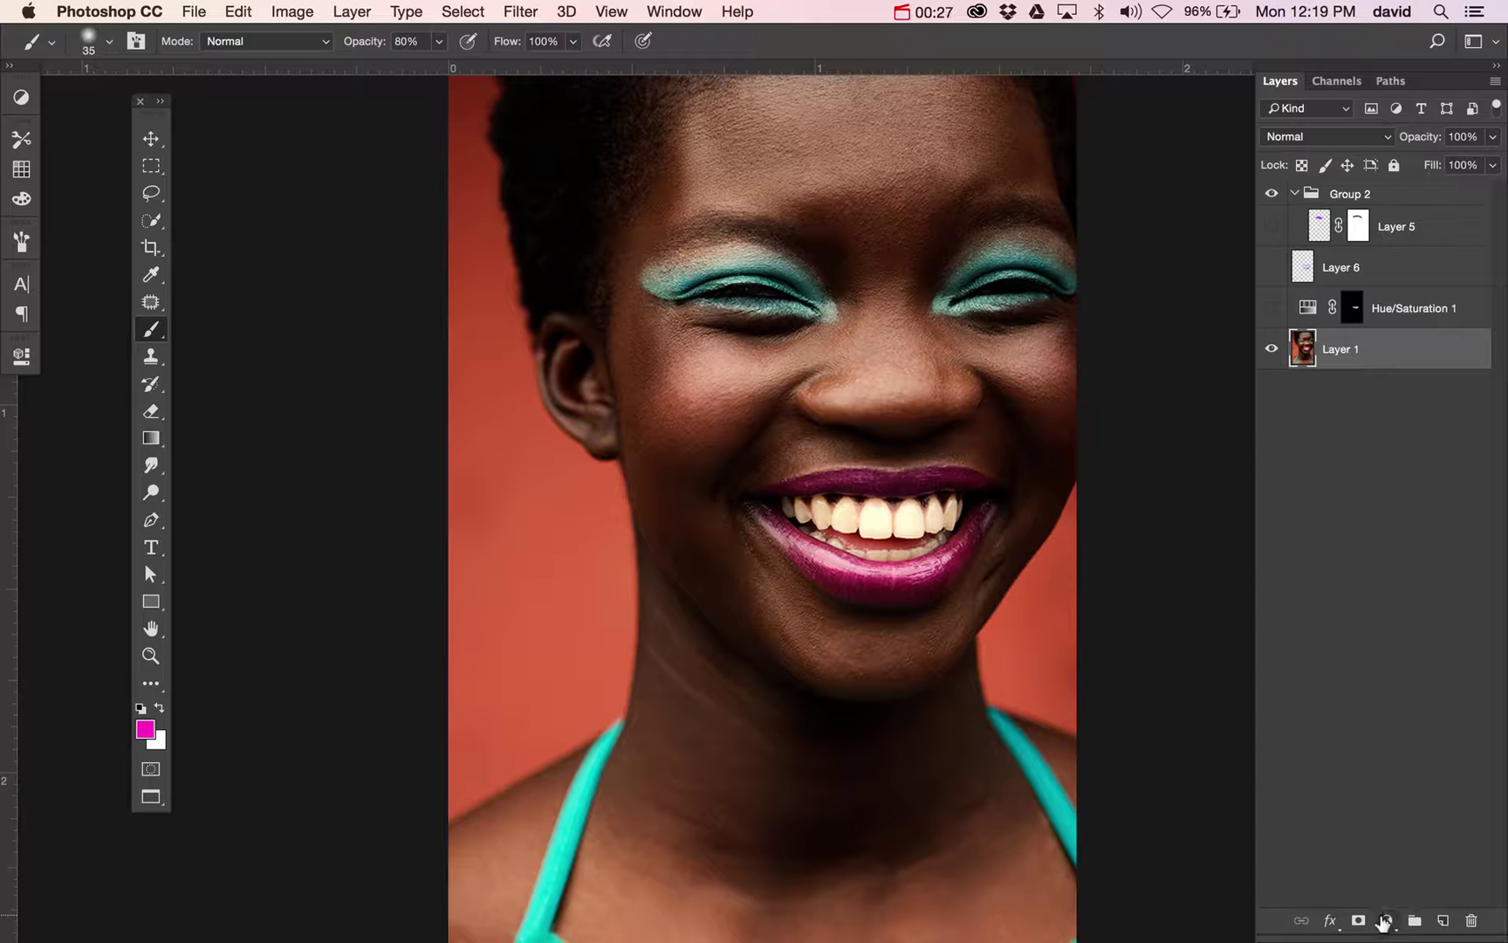
# - Add a Hue/Saturation adjustment layer above Layer 1 with Saturation at -100 and invert its mask to black
pyautogui.click(1386, 922)
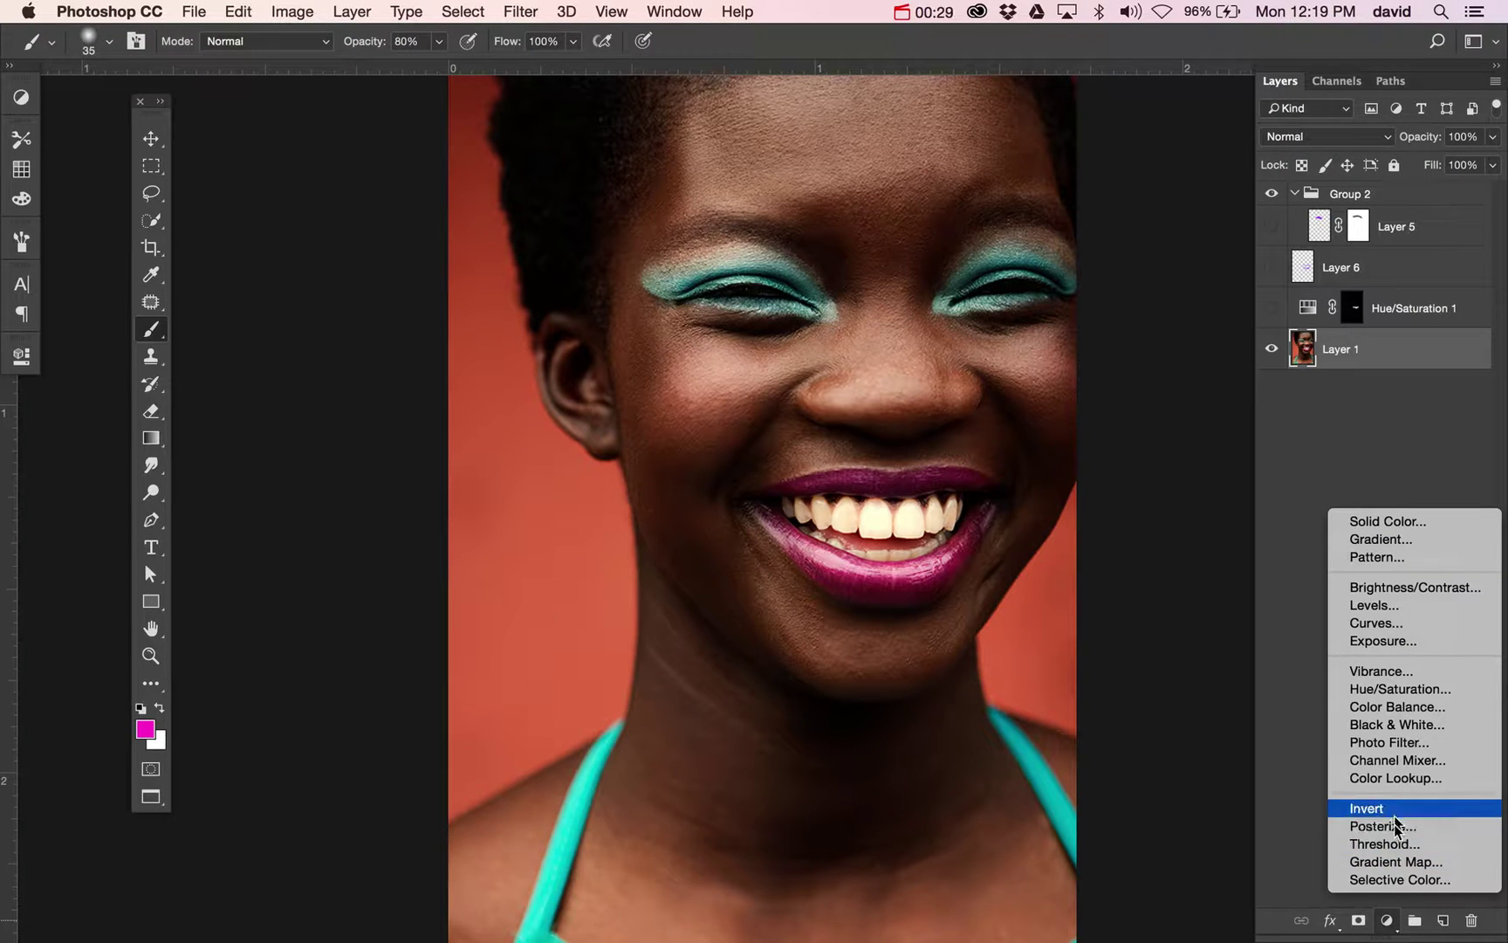
pyautogui.click(1421, 688)
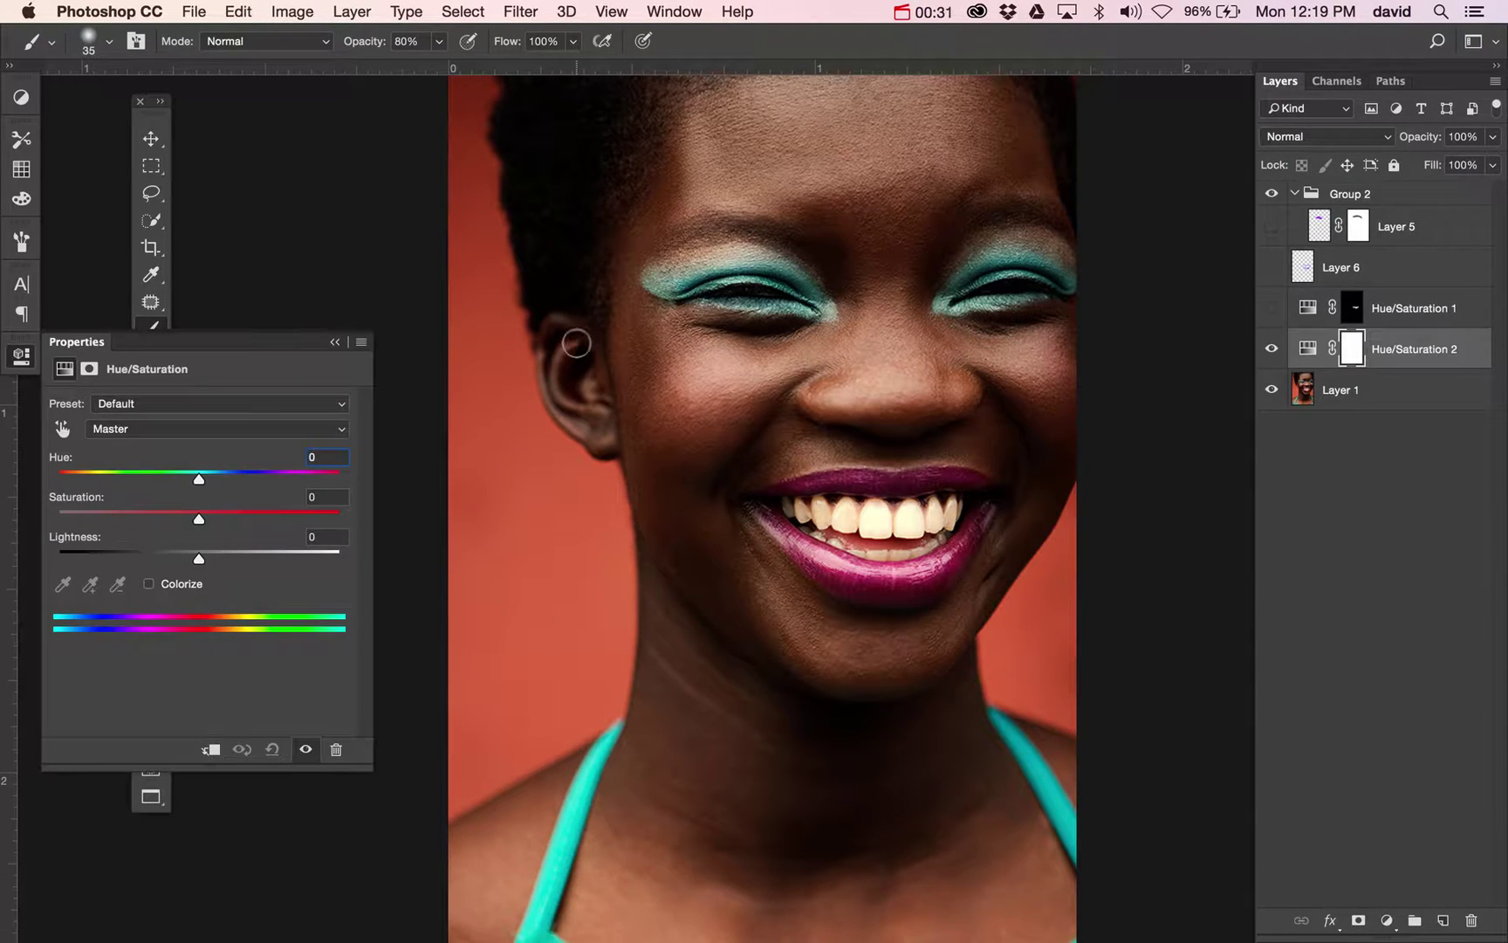
pyautogui.moveTo(199, 523); pyautogui.dragTo(52, 518)
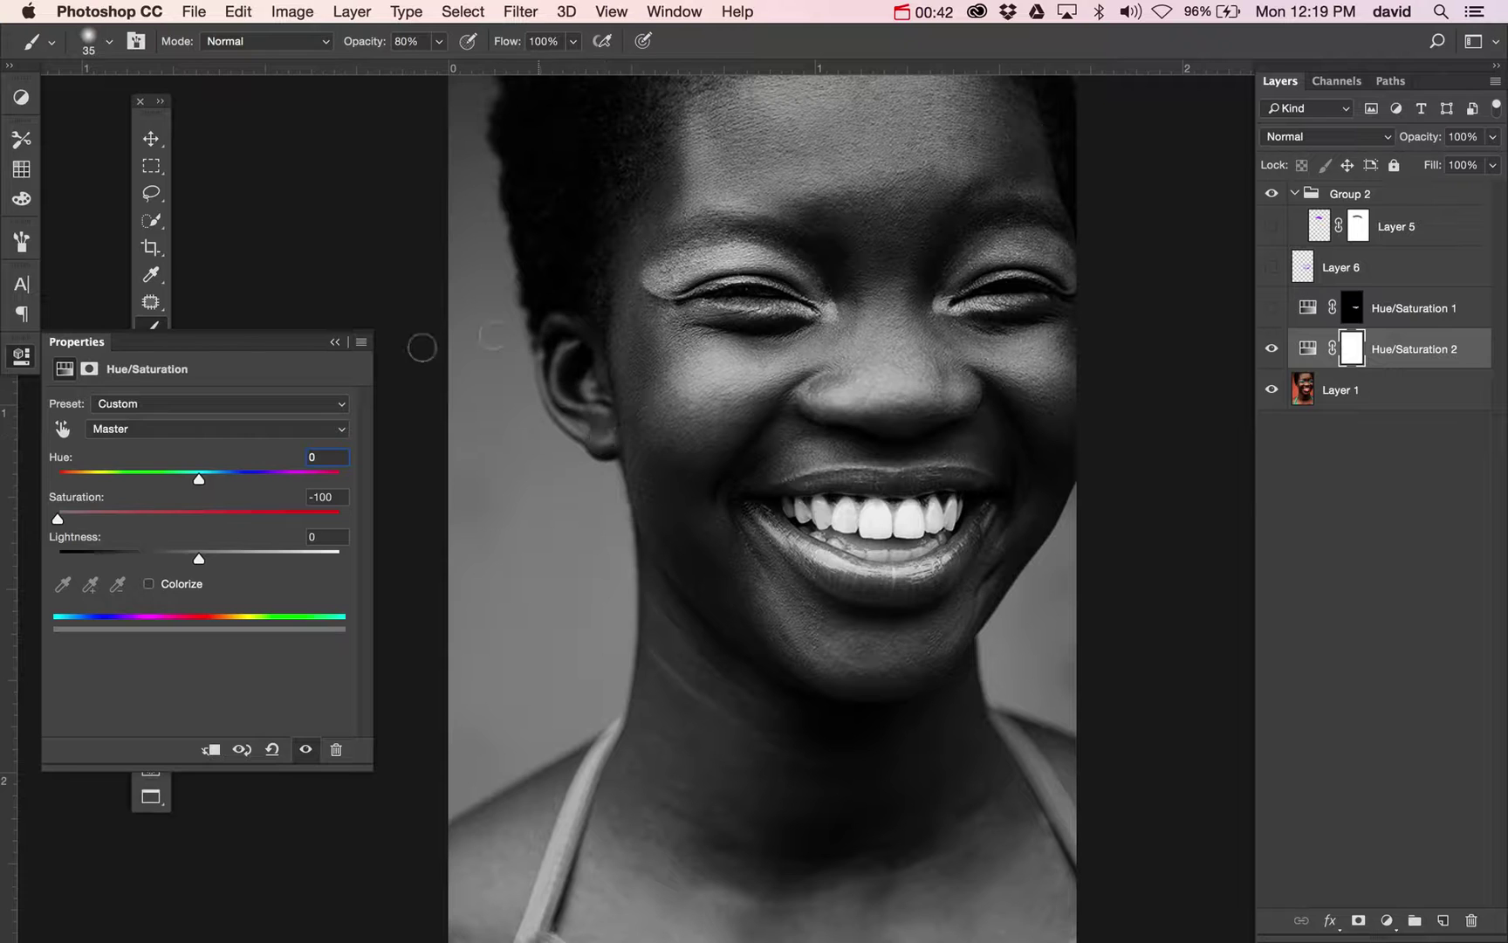
pyautogui.click(22, 356)
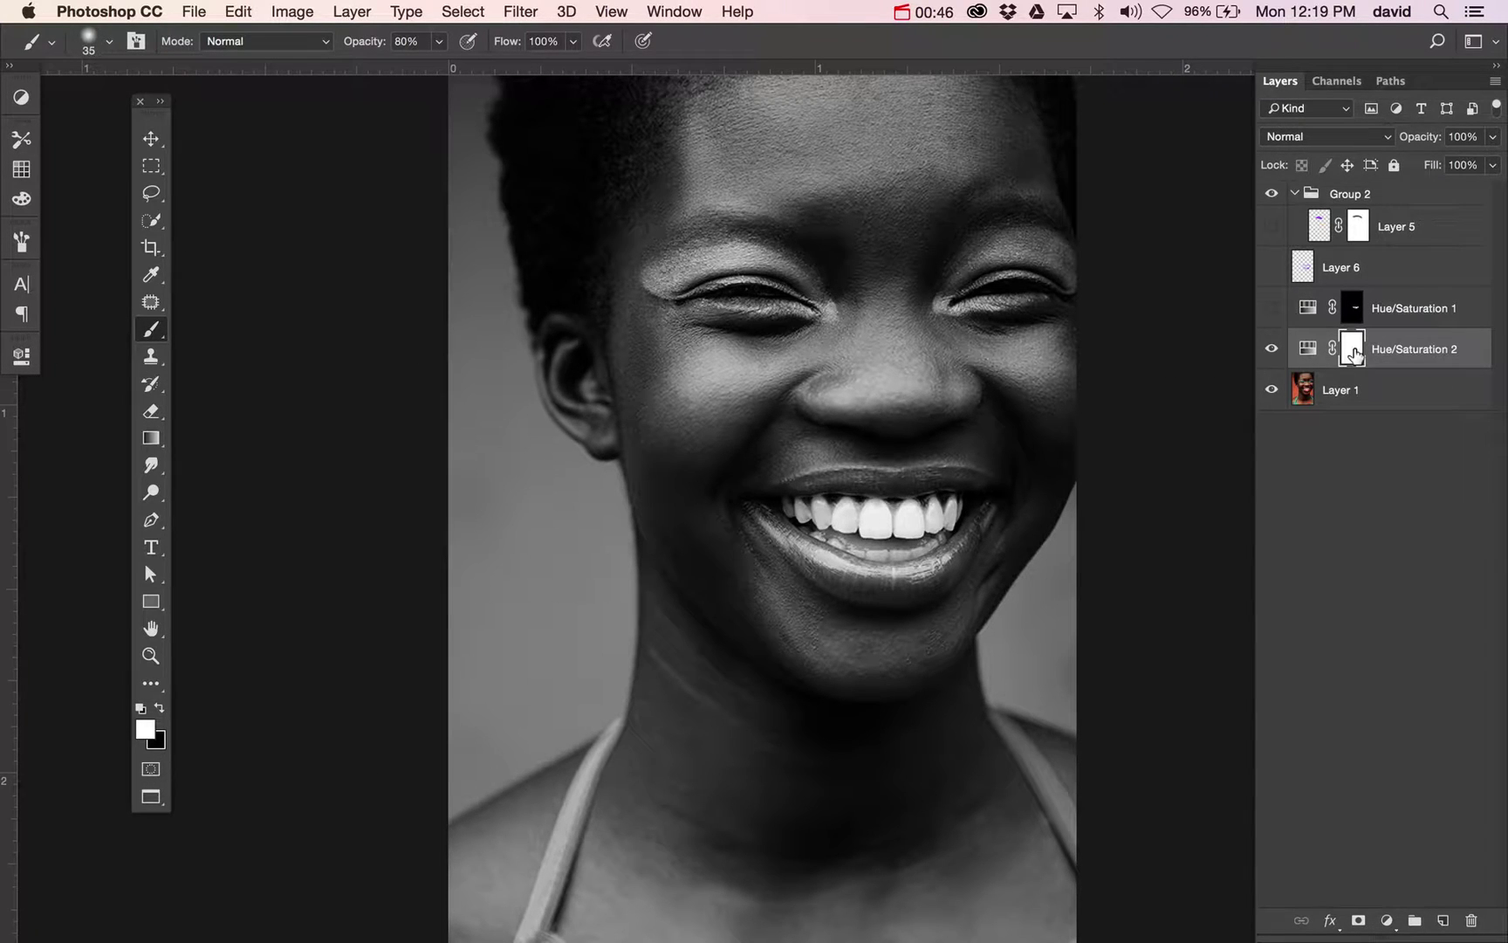
pyautogui.press('super+i')
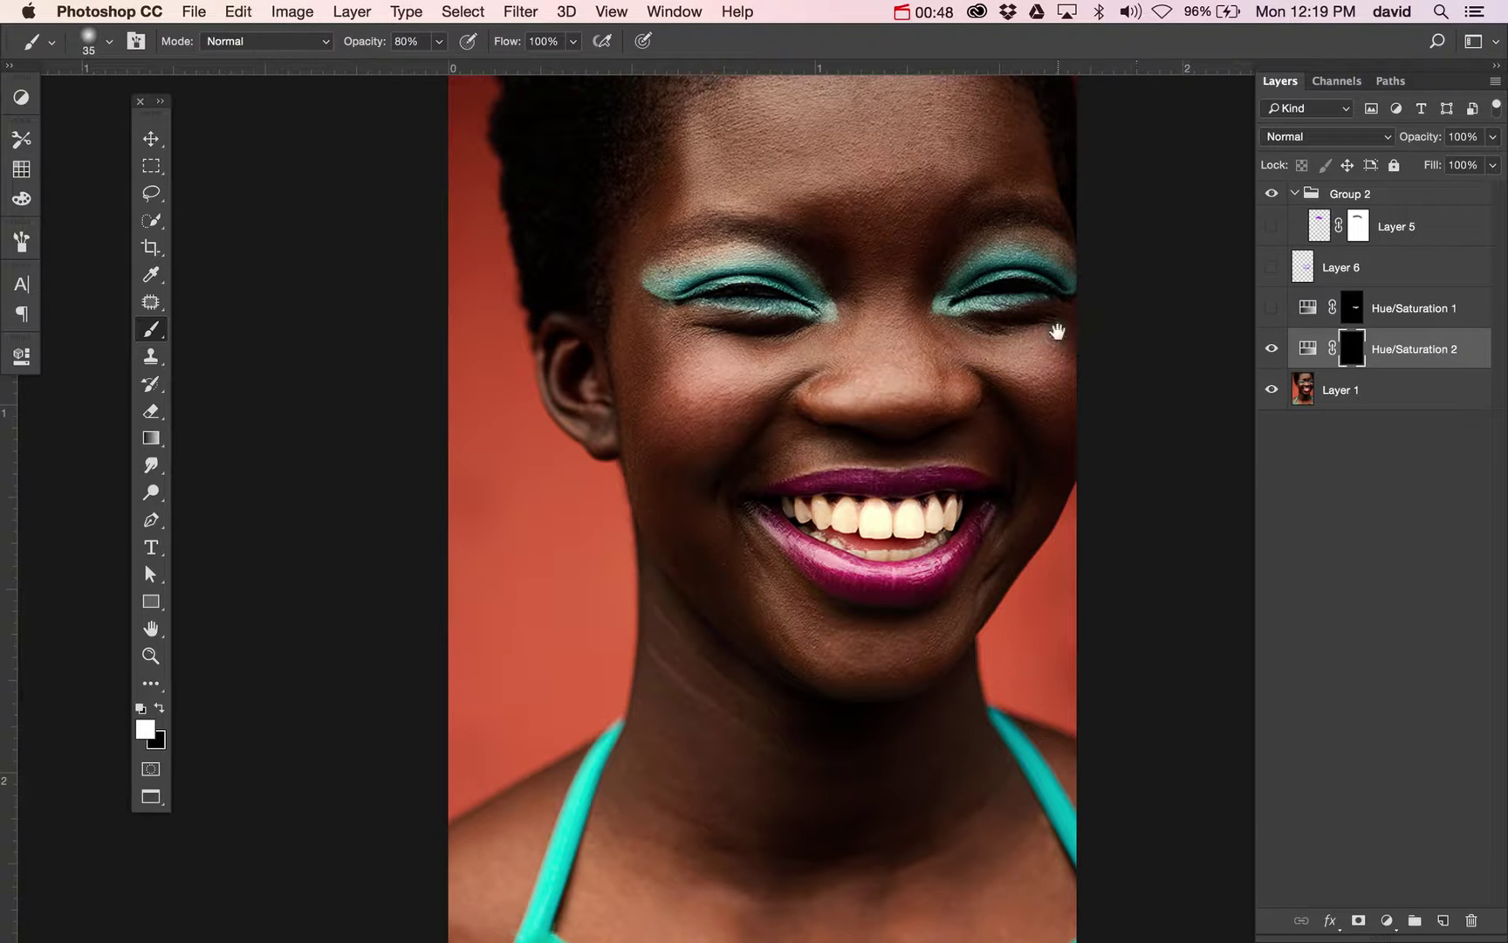
# - Paint white on the adjustment mask over the front tooth right of centre, using a 9 px brush at 80% opacity
pyautogui.press('super+space')
pyautogui.moveTo(717, 441); pyautogui.dragTo(1094, 697)
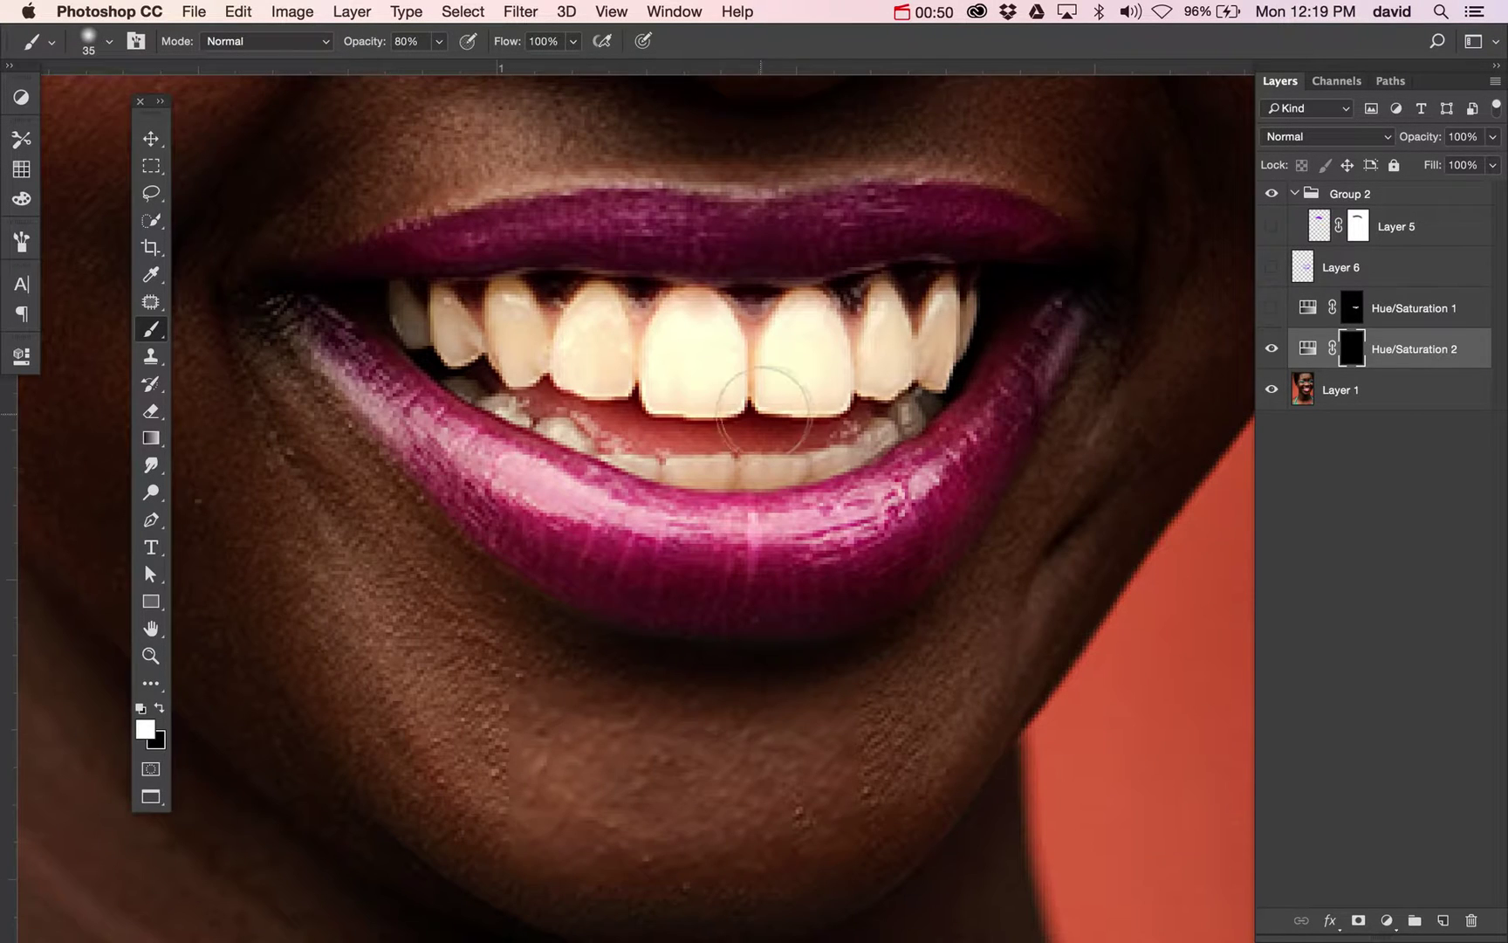
pyautogui.press('[')
pyautogui.press('[')
pyautogui.press('[')
pyautogui.press('[')
pyautogui.press('[')
pyautogui.press('[')
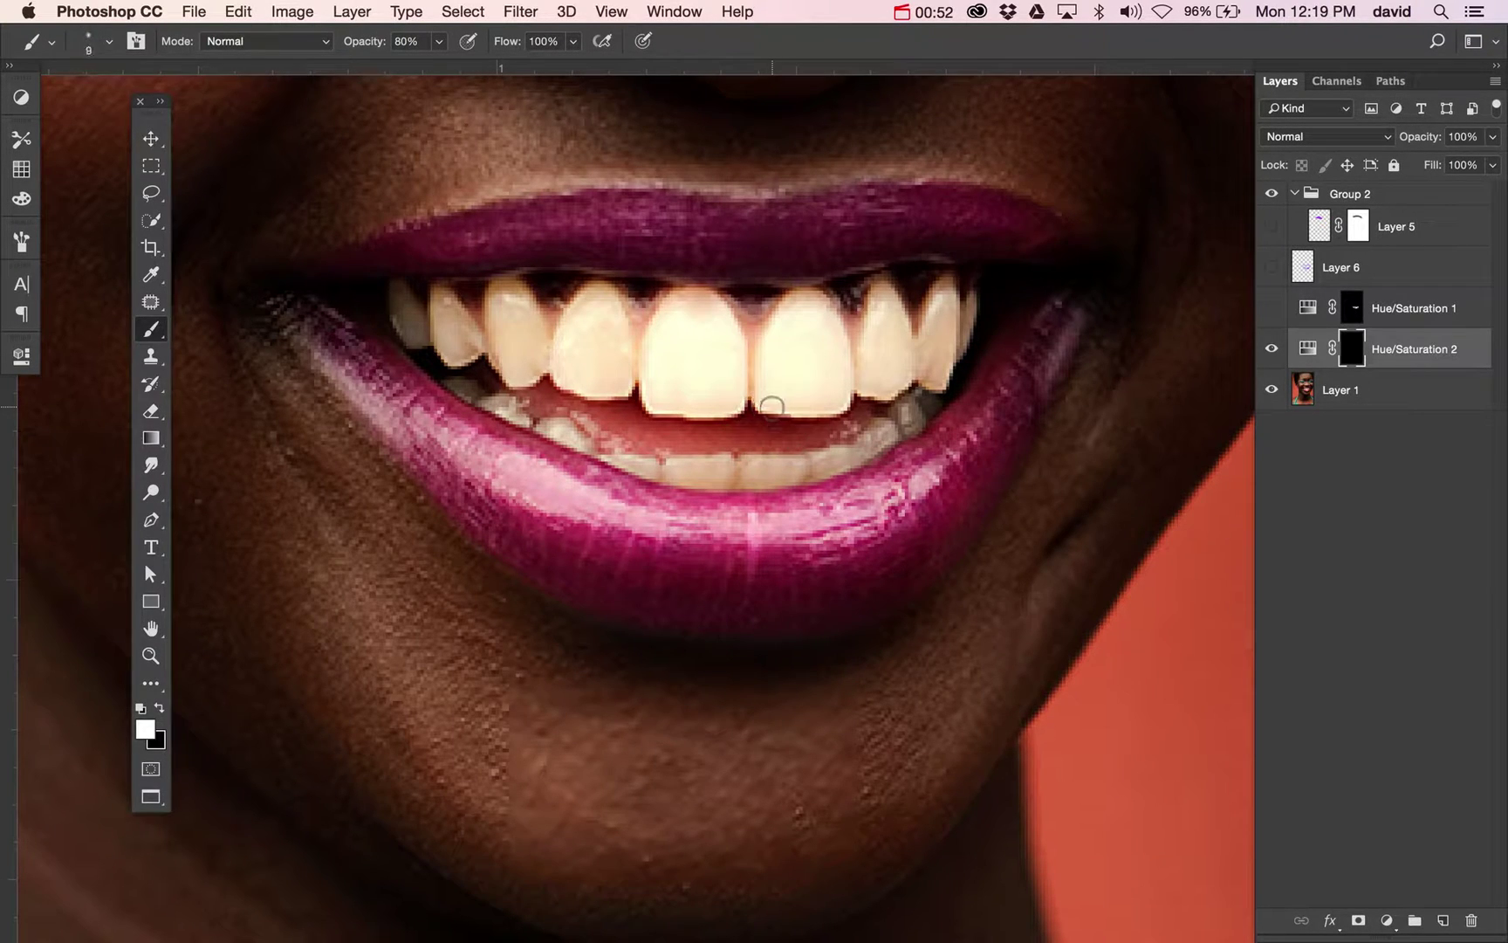
pyautogui.moveTo(761, 397)
pyautogui.mouseDown()
pyautogui.moveTo(831, 404)
pyautogui.moveTo(842, 378)
pyautogui.moveTo(826, 310)
pyautogui.moveTo(798, 307)
pyautogui.moveTo(767, 388)
pyautogui.moveTo(824, 405)
pyautogui.moveTo(815, 310)
pyautogui.moveTo(796, 380)
pyautogui.moveTo(797, 335)
pyautogui.moveTo(800, 387)
pyautogui.moveTo(828, 390)
pyautogui.moveTo(837, 338)
pyautogui.moveTo(816, 323)
pyautogui.moveTo(790, 385)
pyautogui.moveTo(824, 400)
pyautogui.moveTo(812, 303)
pyautogui.moveTo(789, 308)
pyautogui.moveTo(756, 390)
pyautogui.mouseUp()
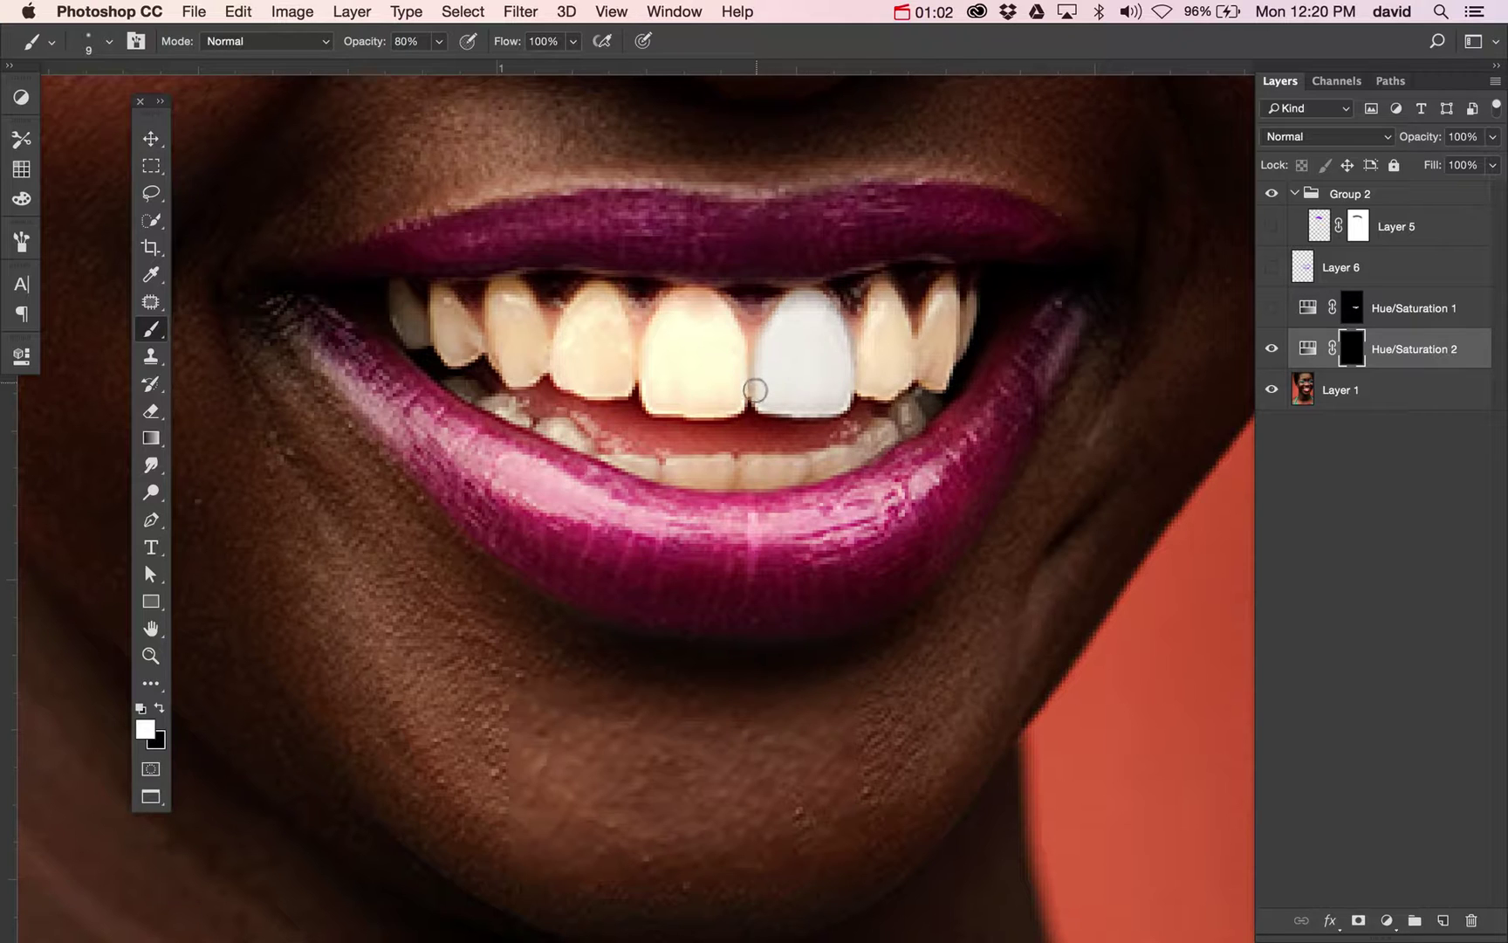
# - Set the Lightness of the Hue/Saturation 2 adjustment to +20
pyautogui.doubleClick(1309, 349)
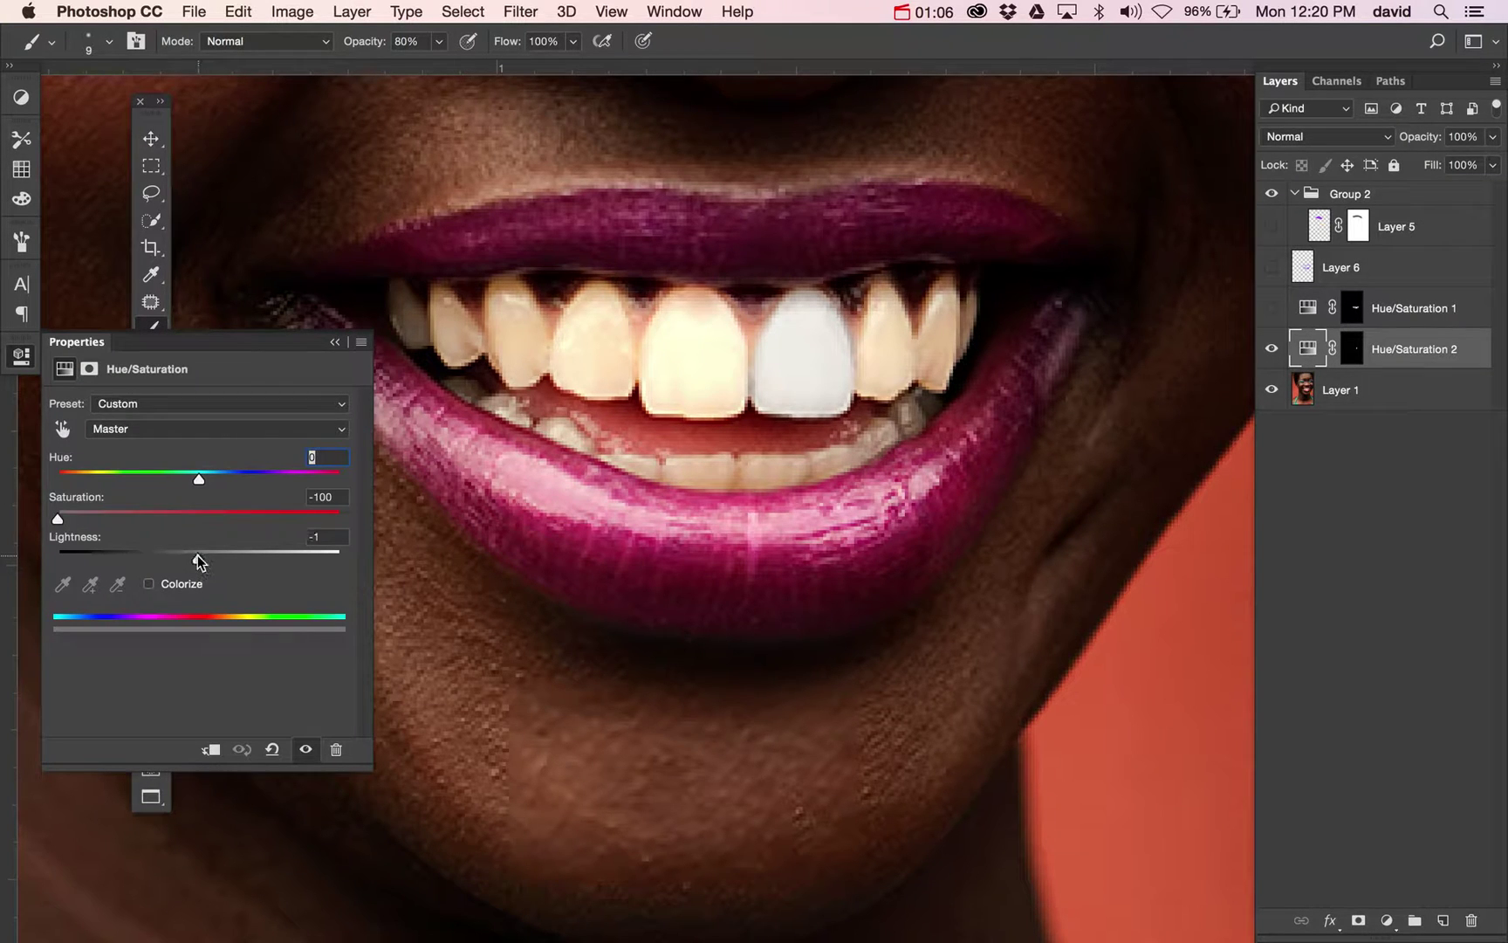
pyautogui.moveTo(197, 555); pyautogui.dragTo(218, 556)
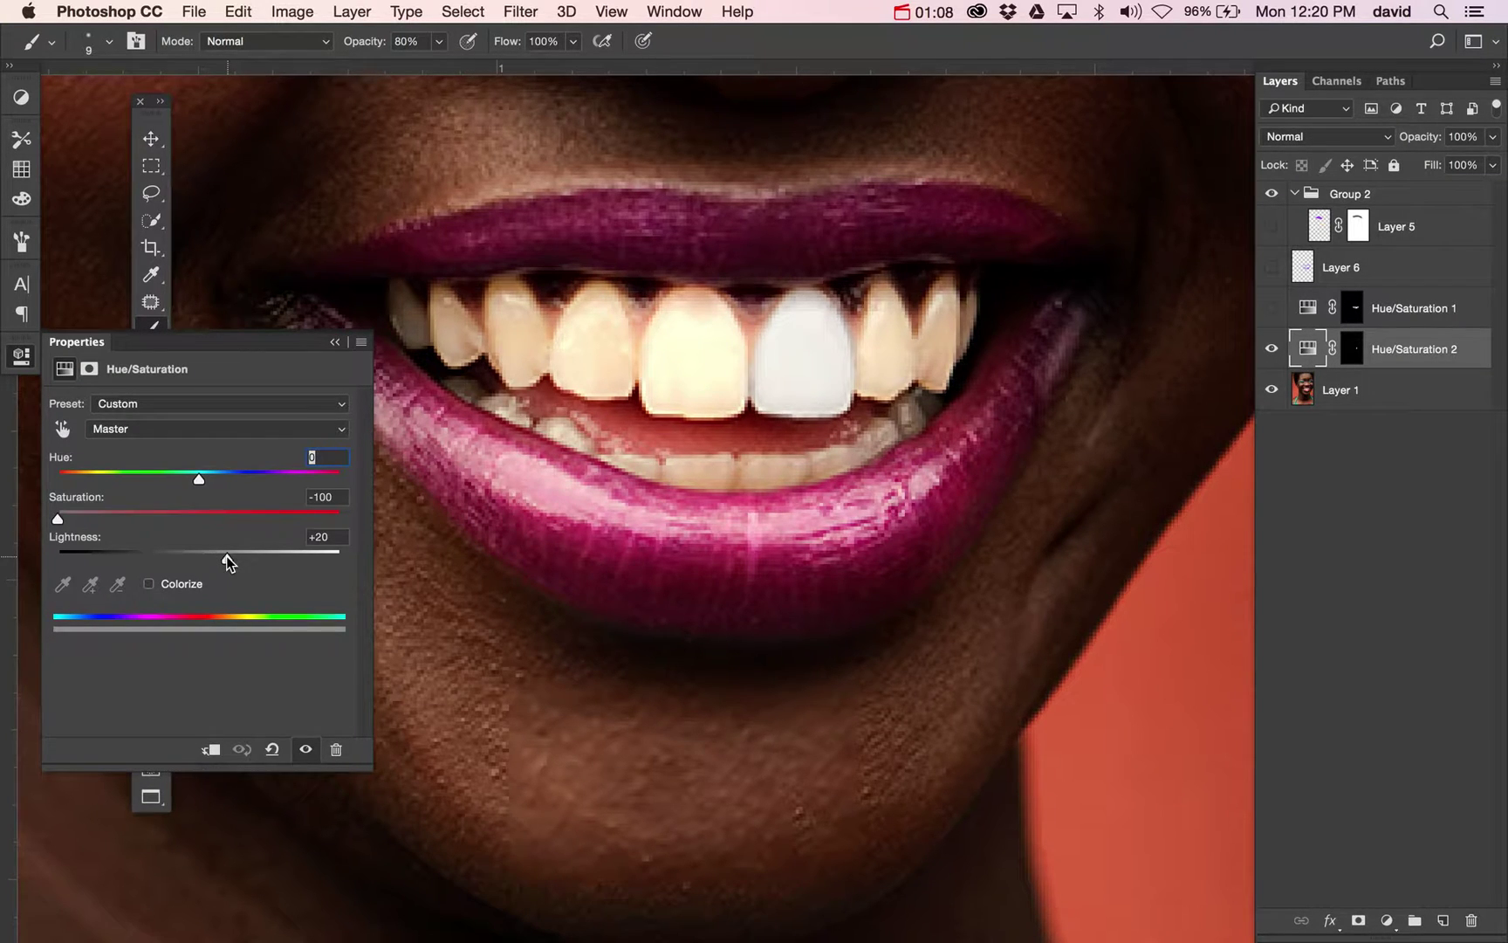
pyautogui.click(20, 361)
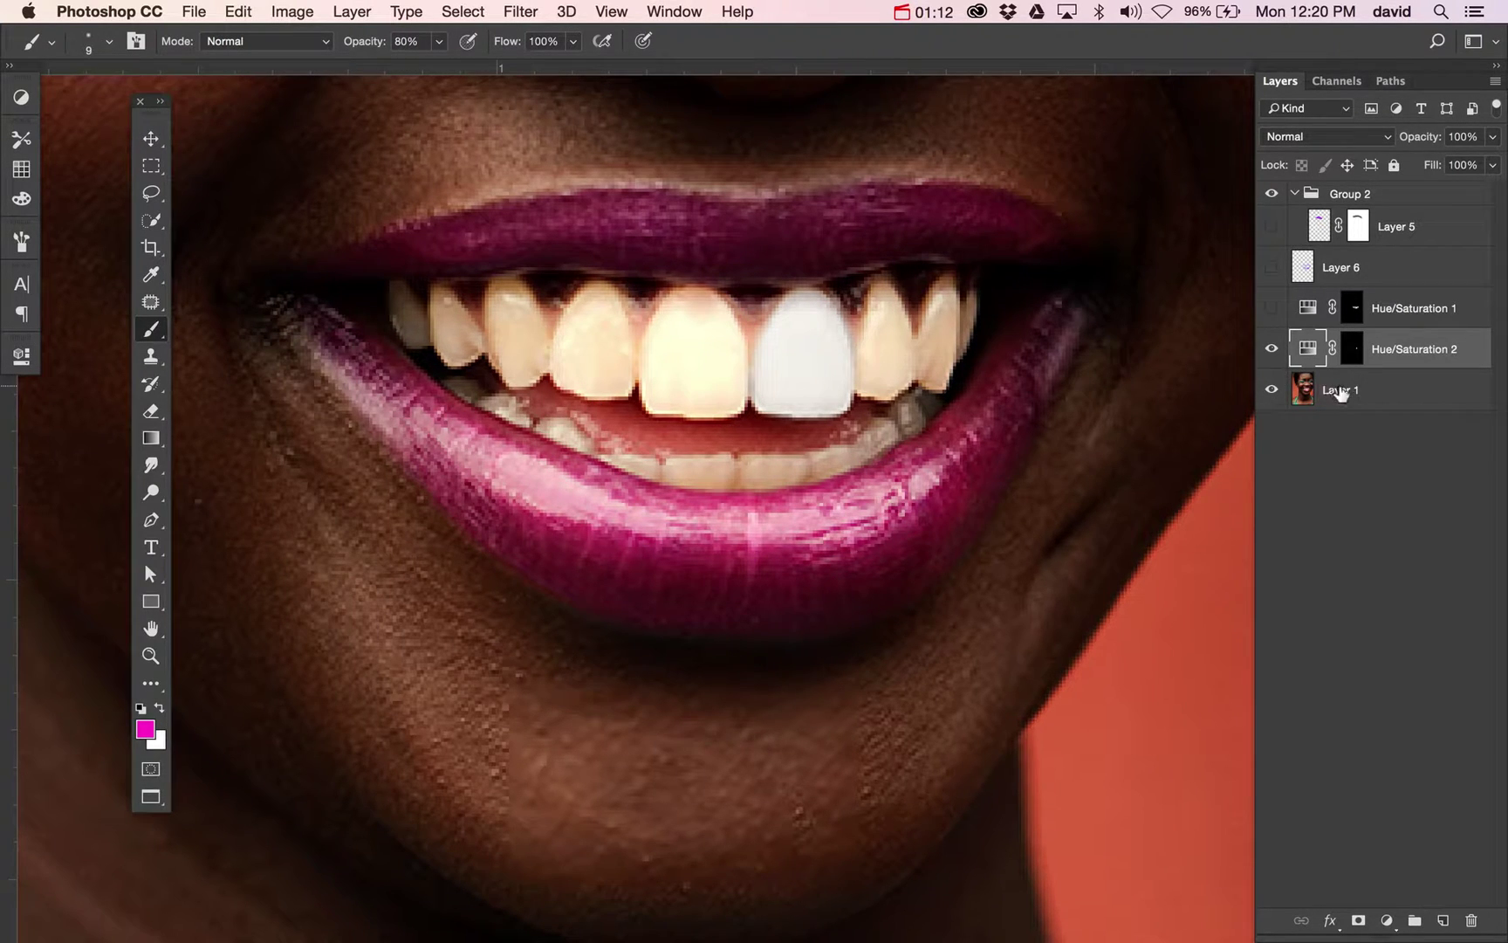
# - Paint white on the Hue/Saturation 2 mask over the tooth immediately right of the whitened one
pyautogui.click(1351, 349)
pyautogui.press('d')
pyautogui.moveTo(868, 337)
pyautogui.mouseDown()
pyautogui.moveTo(865, 377)
pyautogui.moveTo(883, 297)
pyautogui.moveTo(901, 373)
pyautogui.mouseUp()
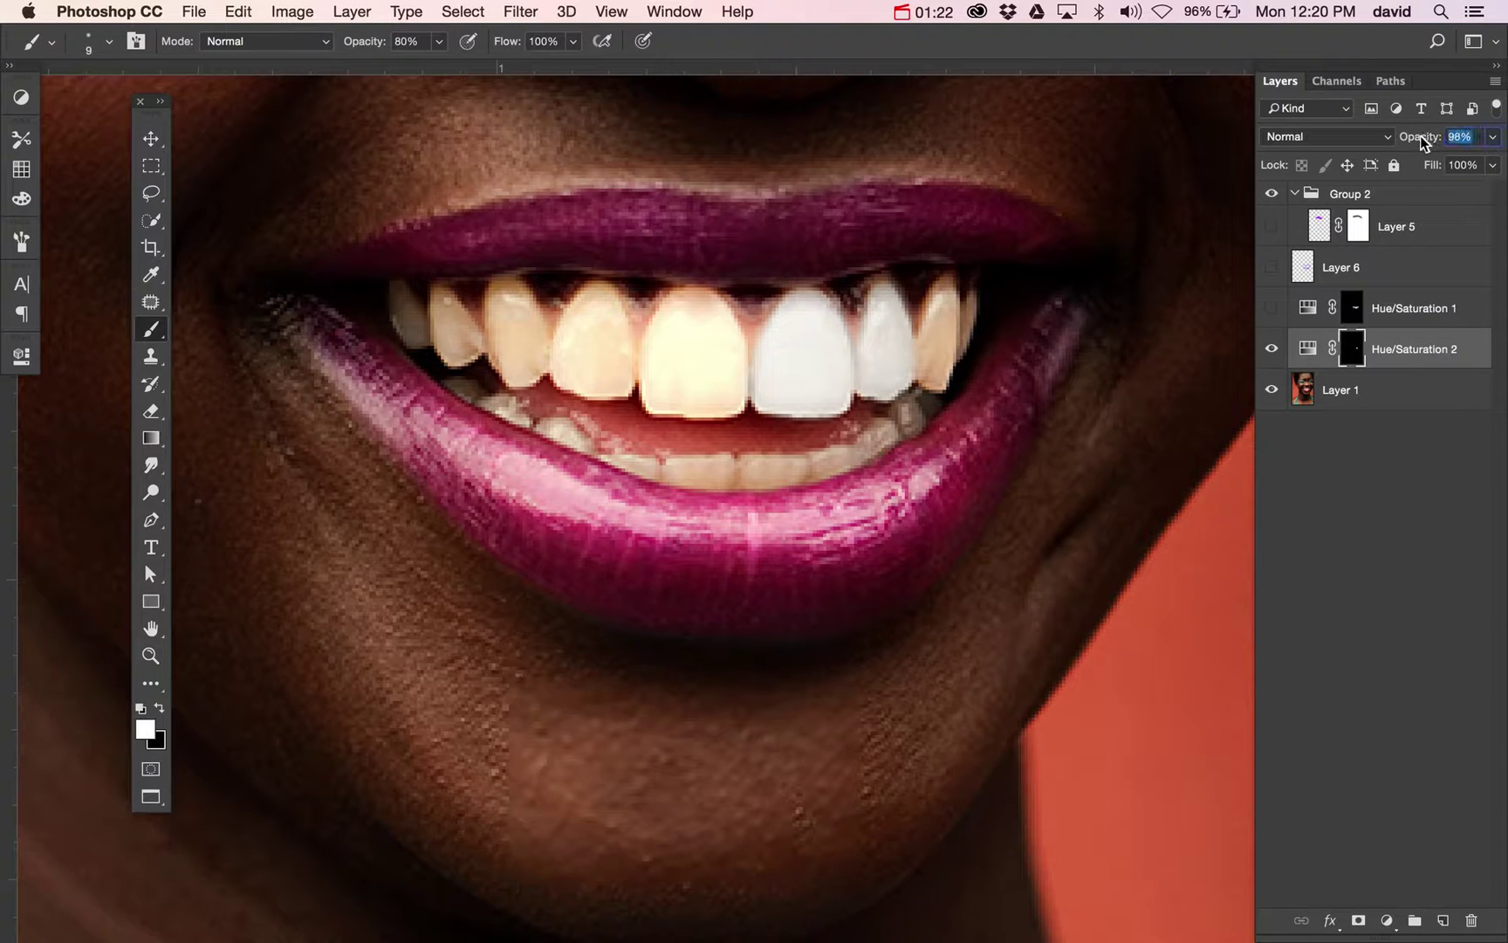
# - Lower the Hue/Saturation 2 layer's opacity to 69% and compare the teeth with the adjustment hidden and shown
pyautogui.moveTo(1420, 135)
pyautogui.mouseDown()
pyautogui.moveTo(1401, 140)
pyautogui.moveTo(1414, 143)
pyautogui.mouseUp()
pyautogui.click(1271, 349)
pyautogui.click(1271, 349)
pyautogui.click(1271, 349)
pyautogui.click(1270, 349)
pyautogui.press('super+0')
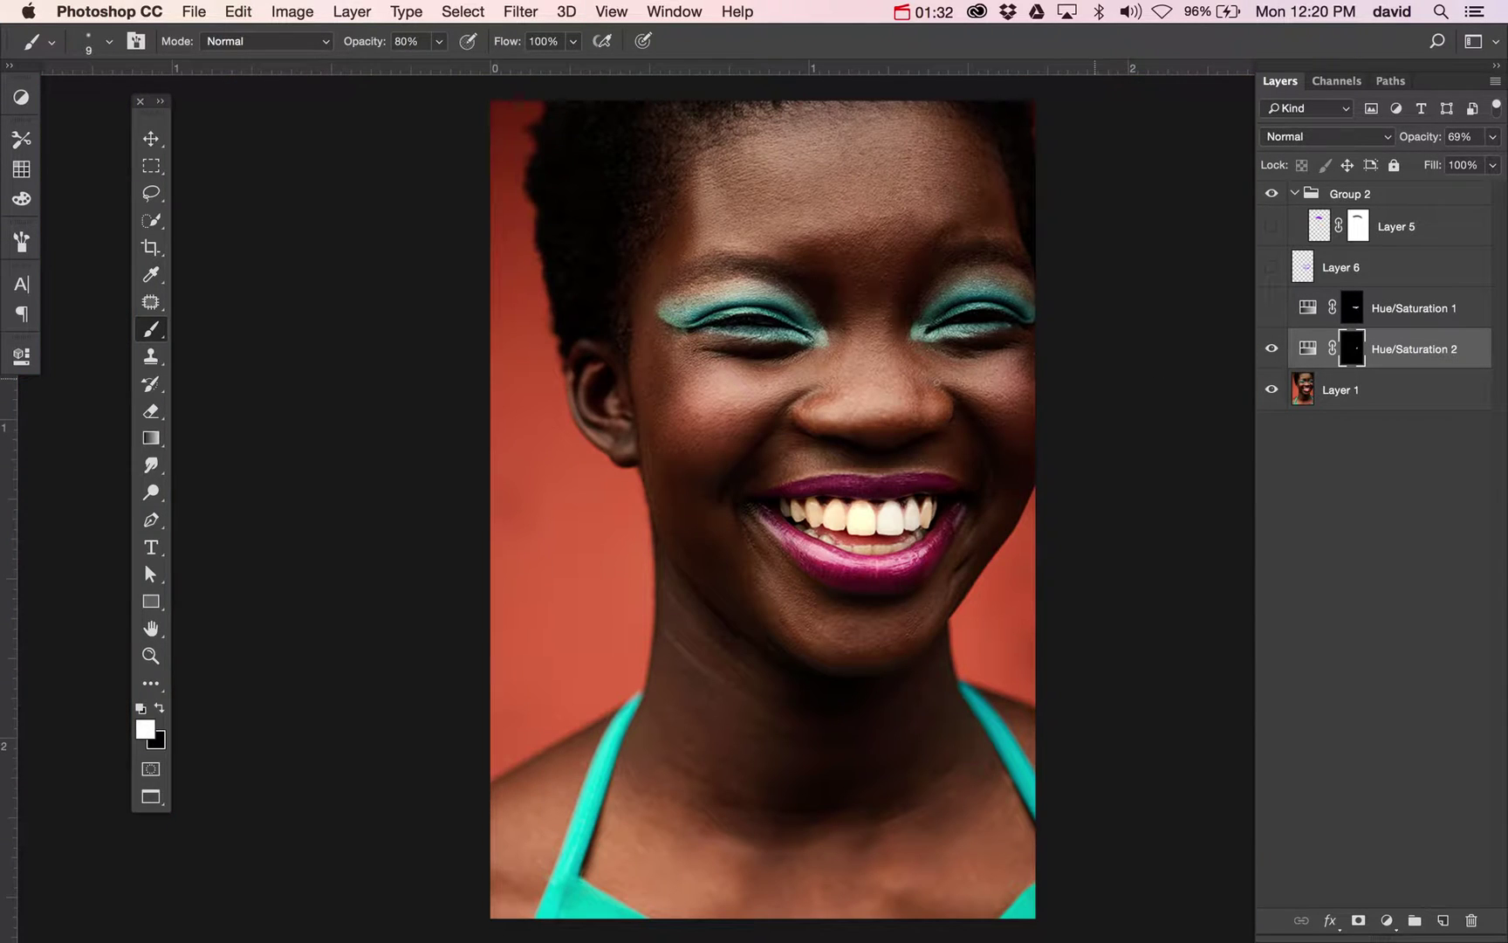
# - Add a new layer above Hue/Saturation 2, choose purple ac31df as the foreground colour, and set the layer's blend mode to Soft Light
pyautogui.moveTo(720, 454); pyautogui.dragTo(1022, 657)
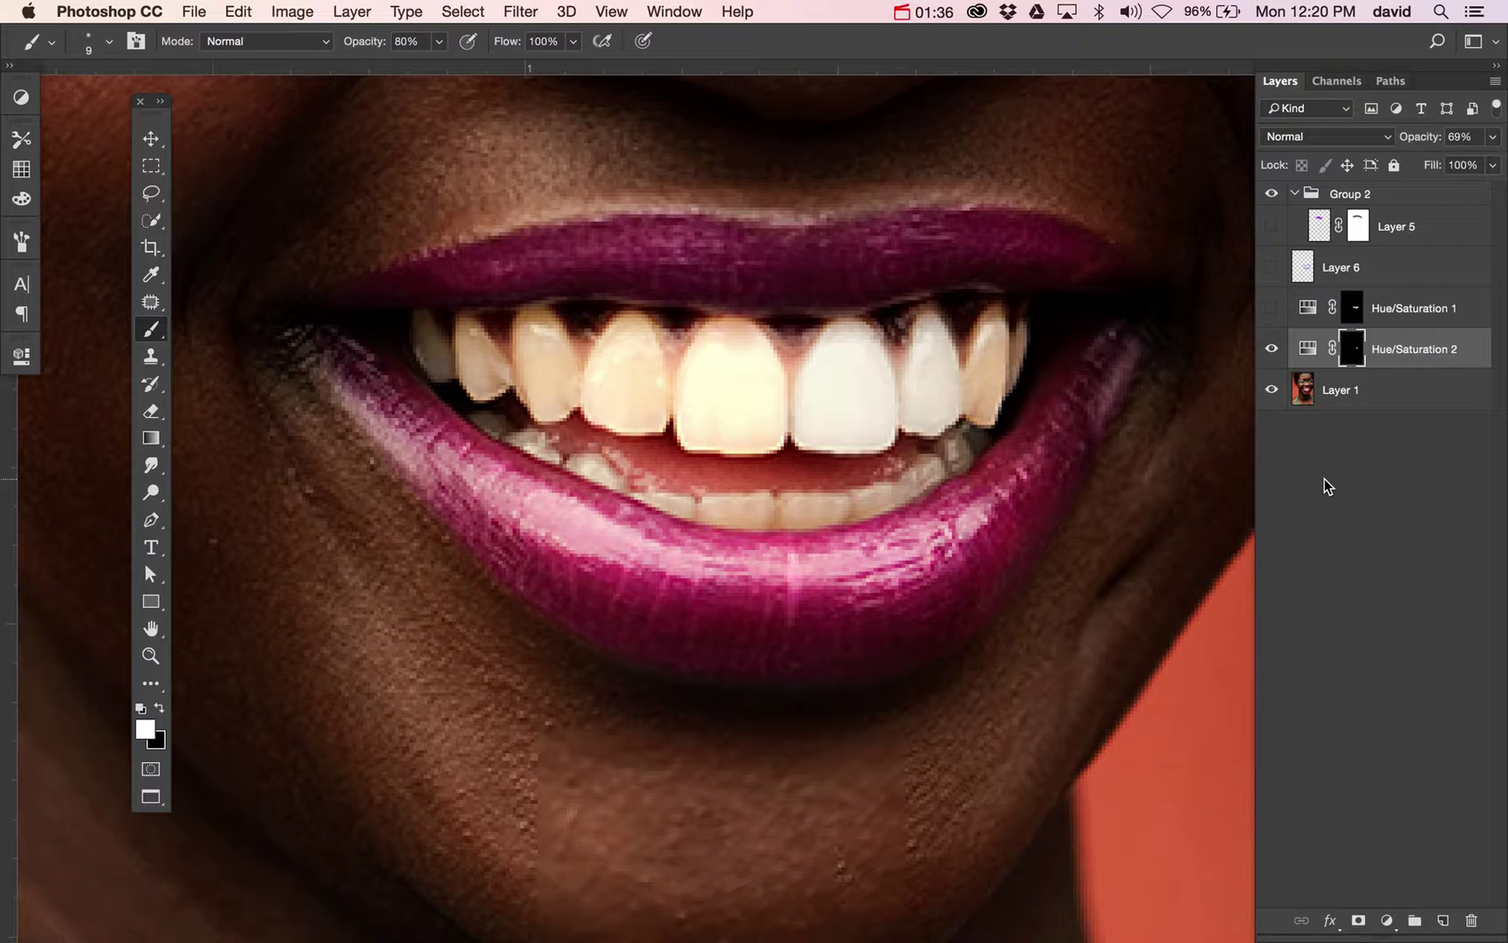
pyautogui.press('super+shift+alt+n')
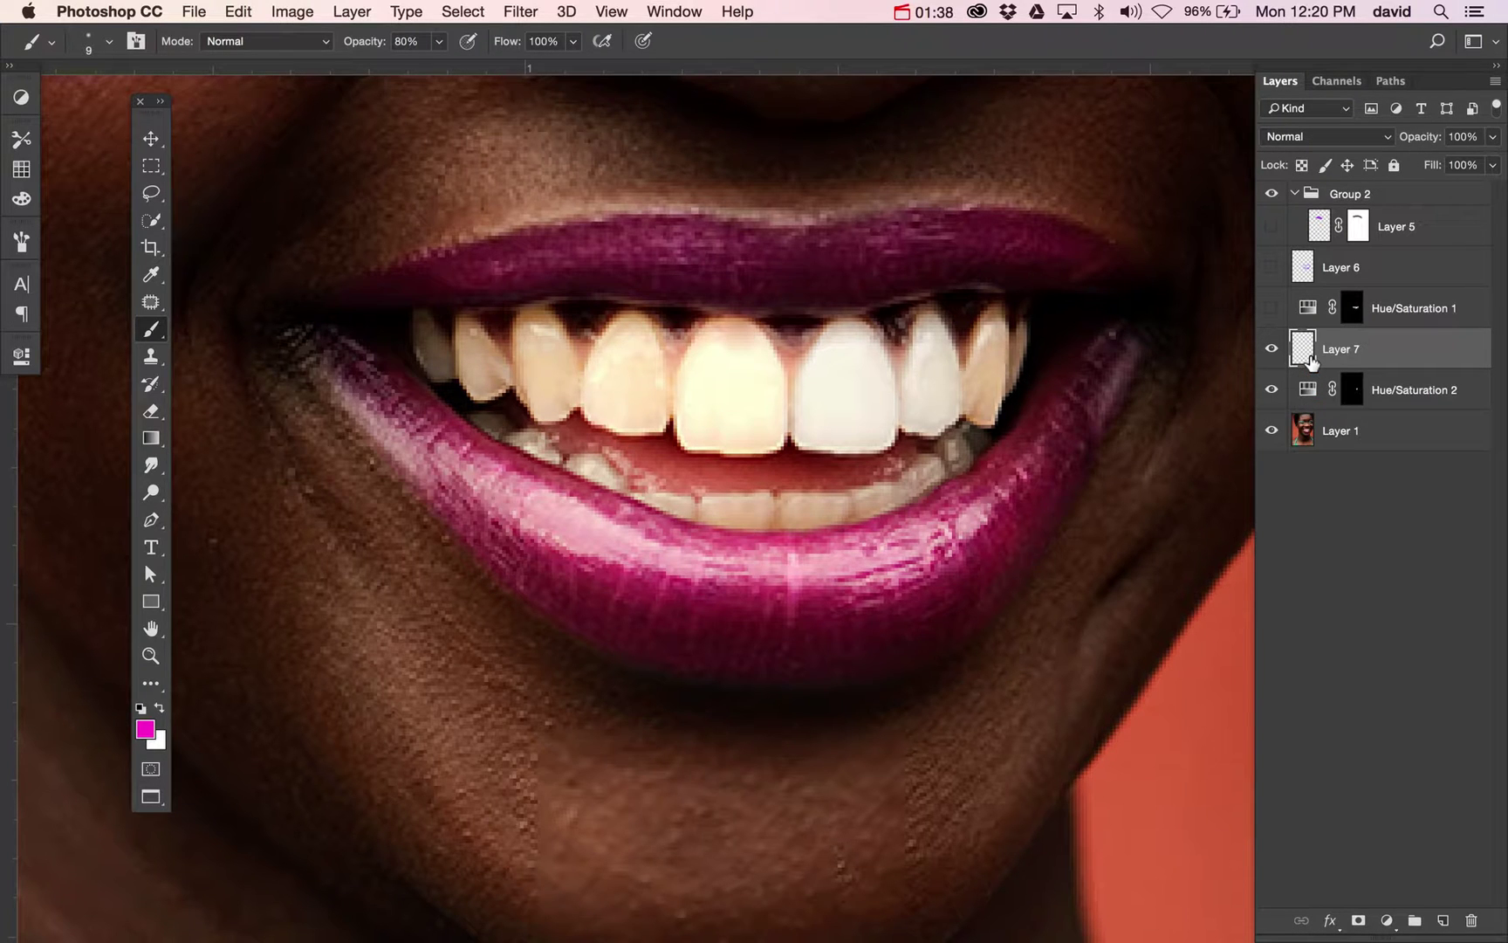
pyautogui.click(145, 729)
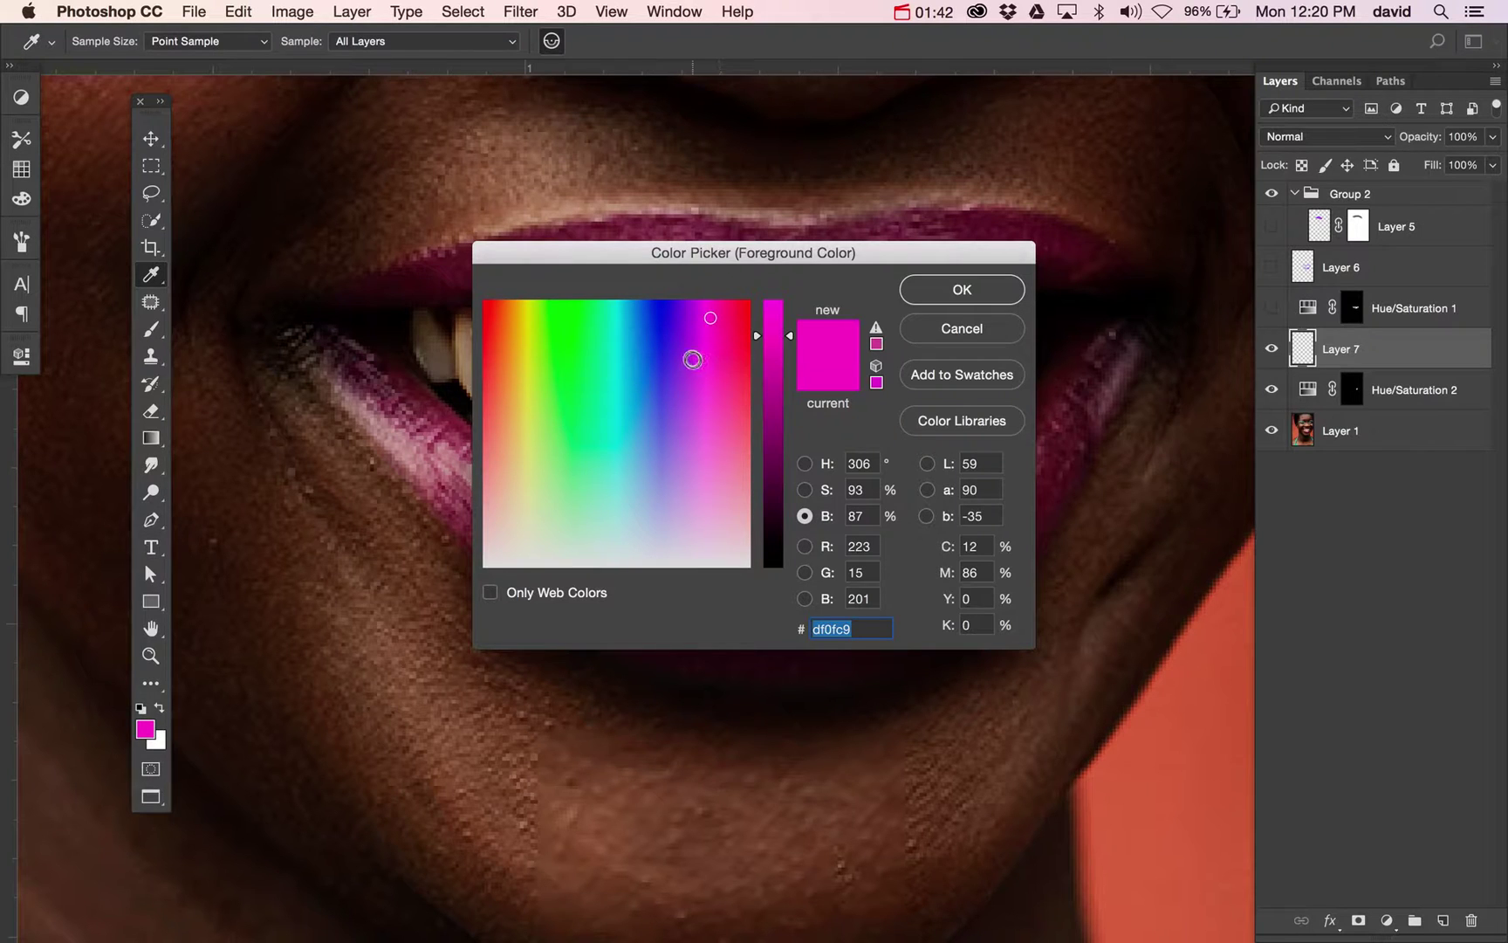
pyautogui.click(691, 353)
pyautogui.click(995, 290)
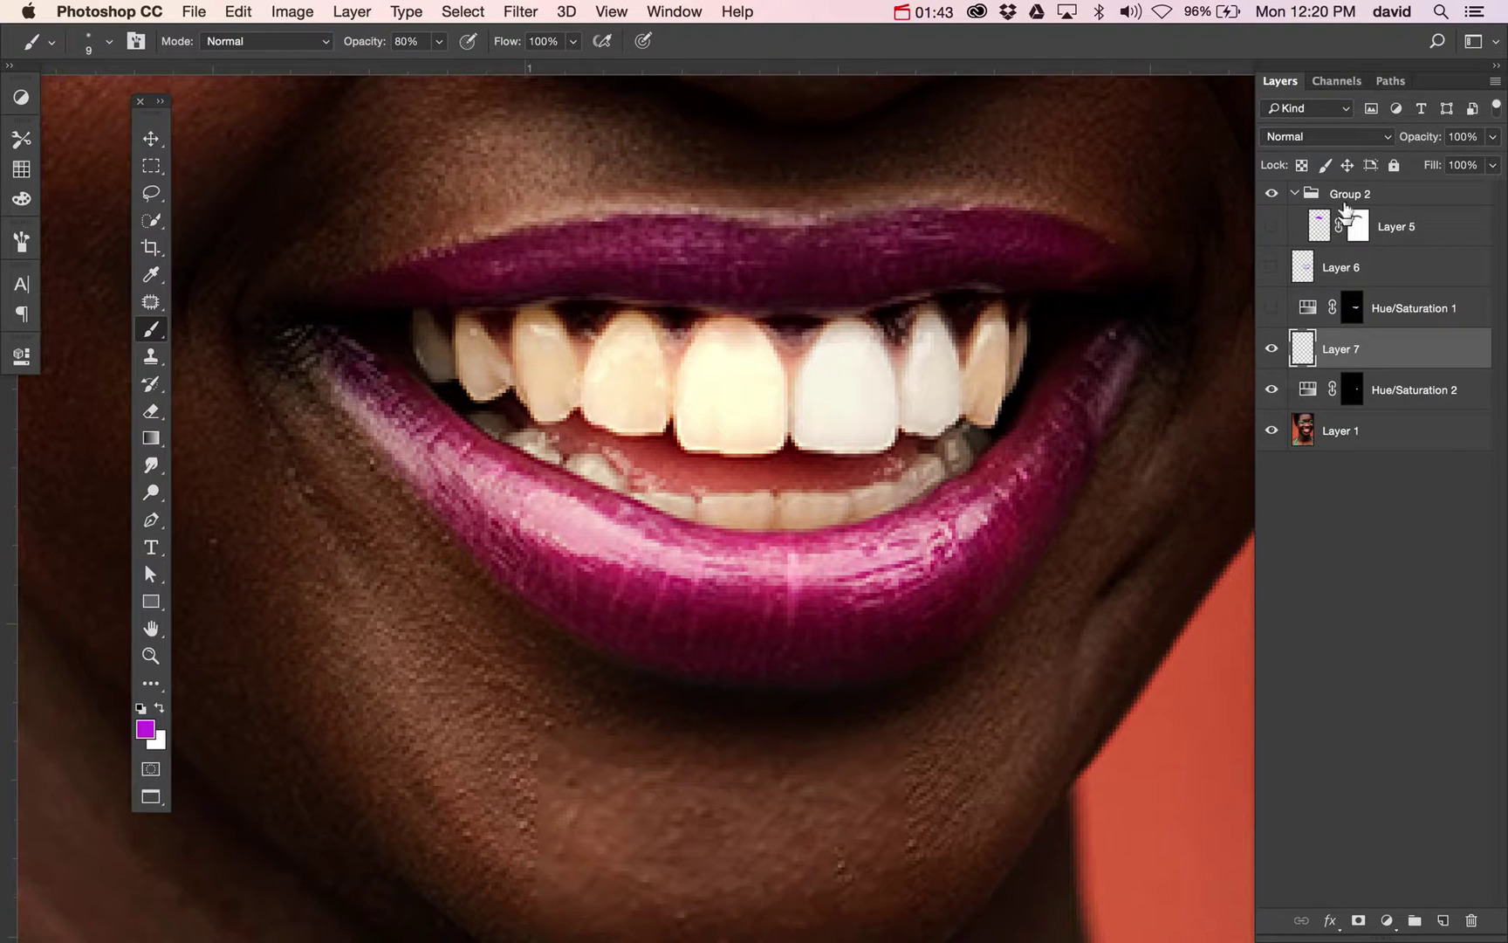
pyautogui.click(1339, 137)
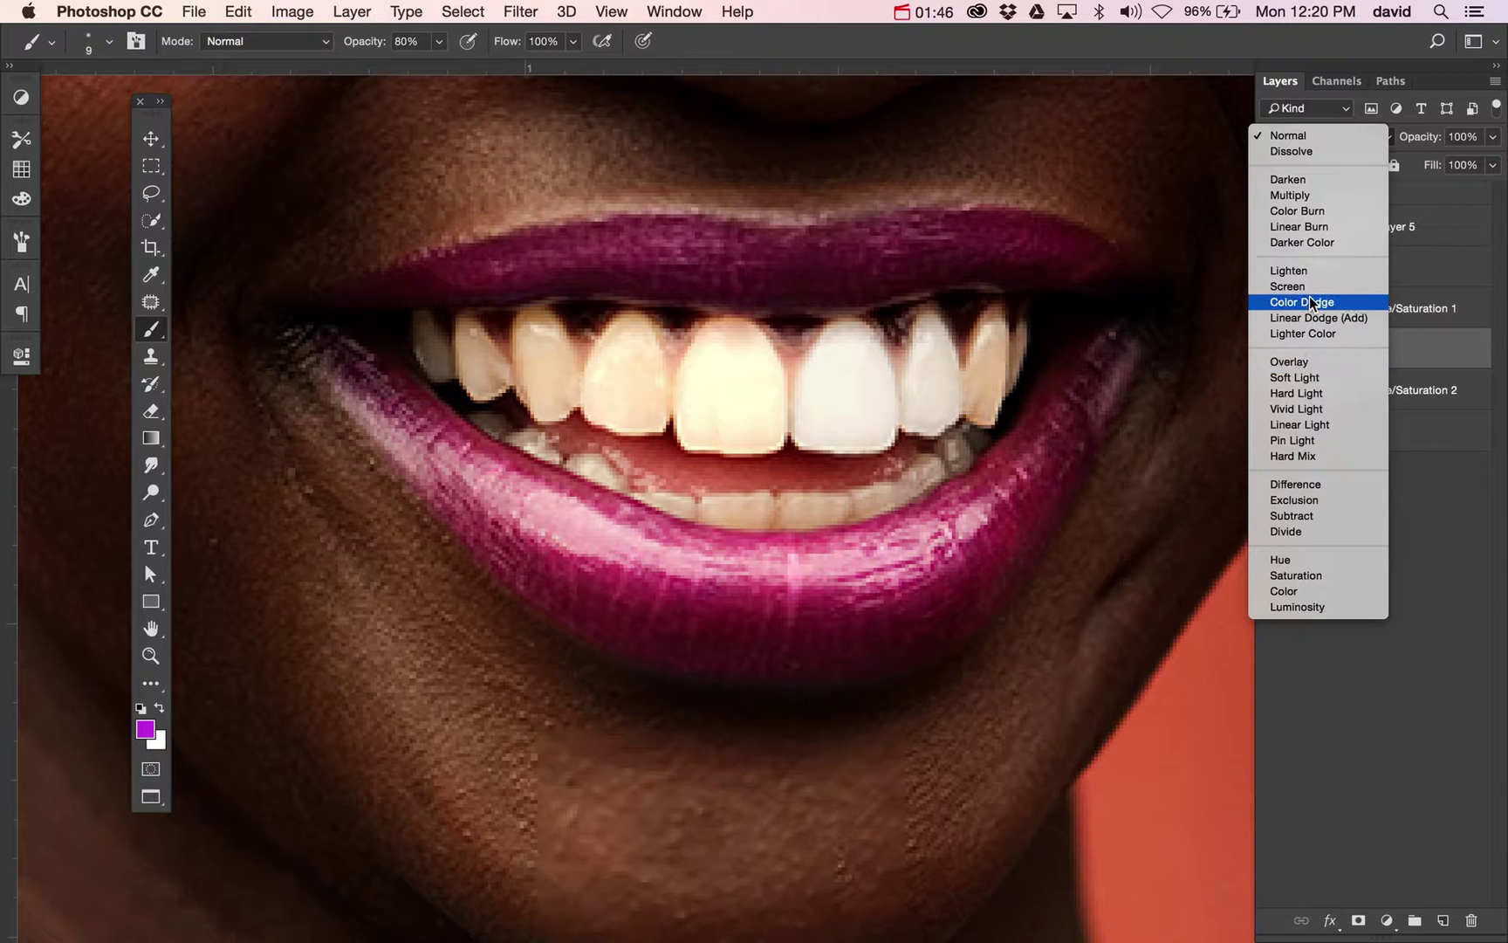
pyautogui.click(1313, 377)
# - Paint purple over the main area of the lower lip on the Soft Light layer, enlarging the brush to 35 px
pyautogui.press(']')
pyautogui.press(']')
pyautogui.press(']')
pyautogui.press(']')
pyautogui.press(']')
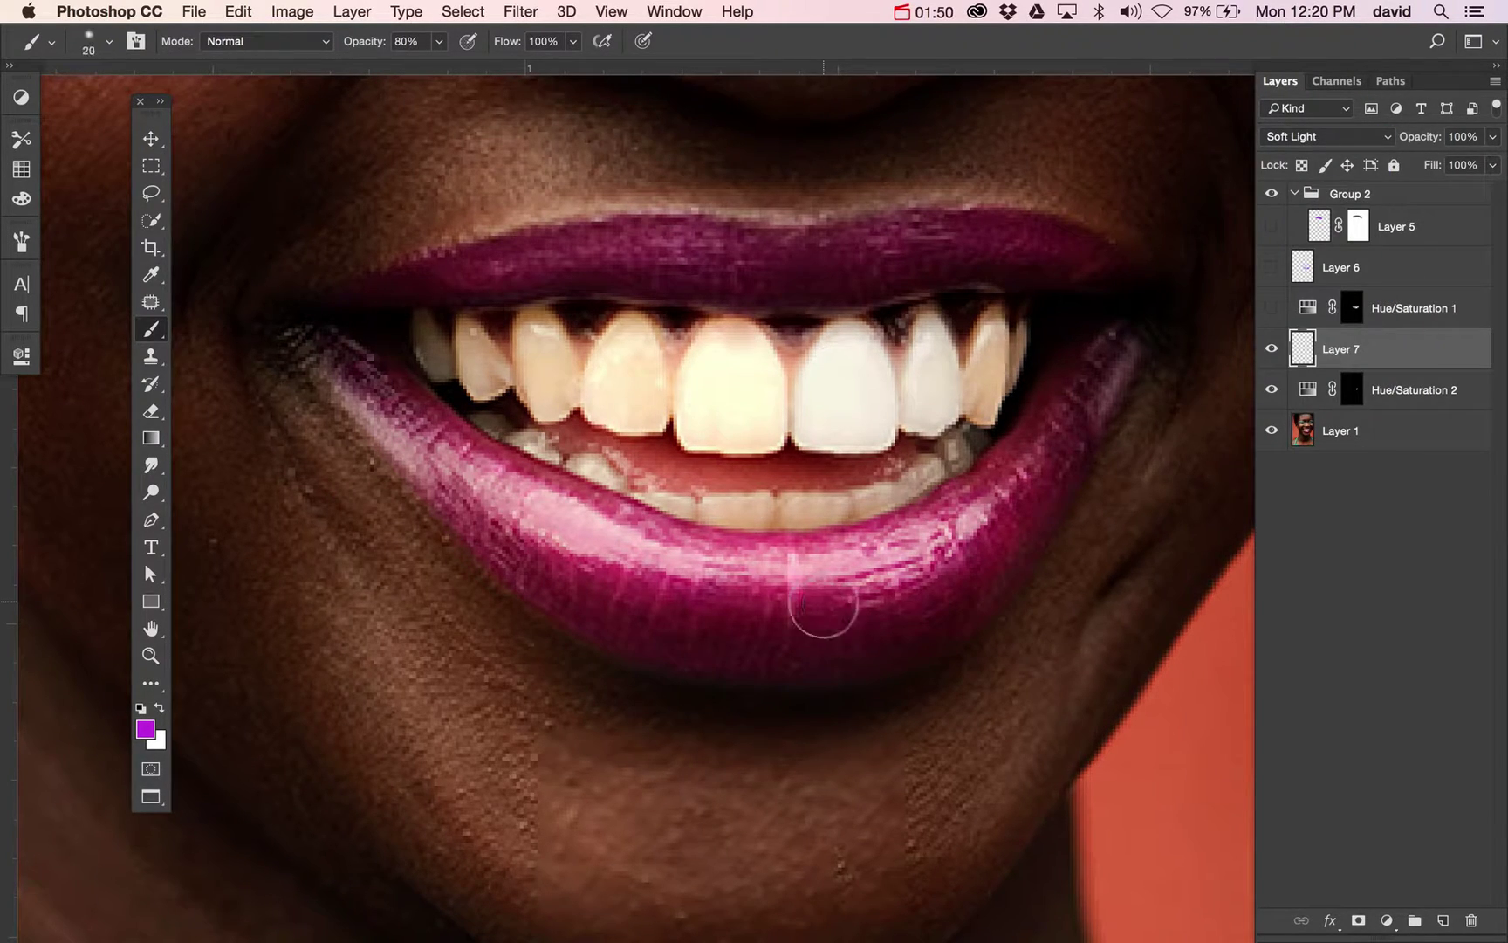
pyautogui.moveTo(824, 607)
pyautogui.mouseDown()
pyautogui.moveTo(703, 596)
pyautogui.moveTo(860, 624)
pyautogui.moveTo(943, 584)
pyautogui.moveTo(782, 603)
pyautogui.moveTo(610, 556)
pyautogui.moveTo(620, 607)
pyautogui.moveTo(467, 481)
pyautogui.mouseUp()
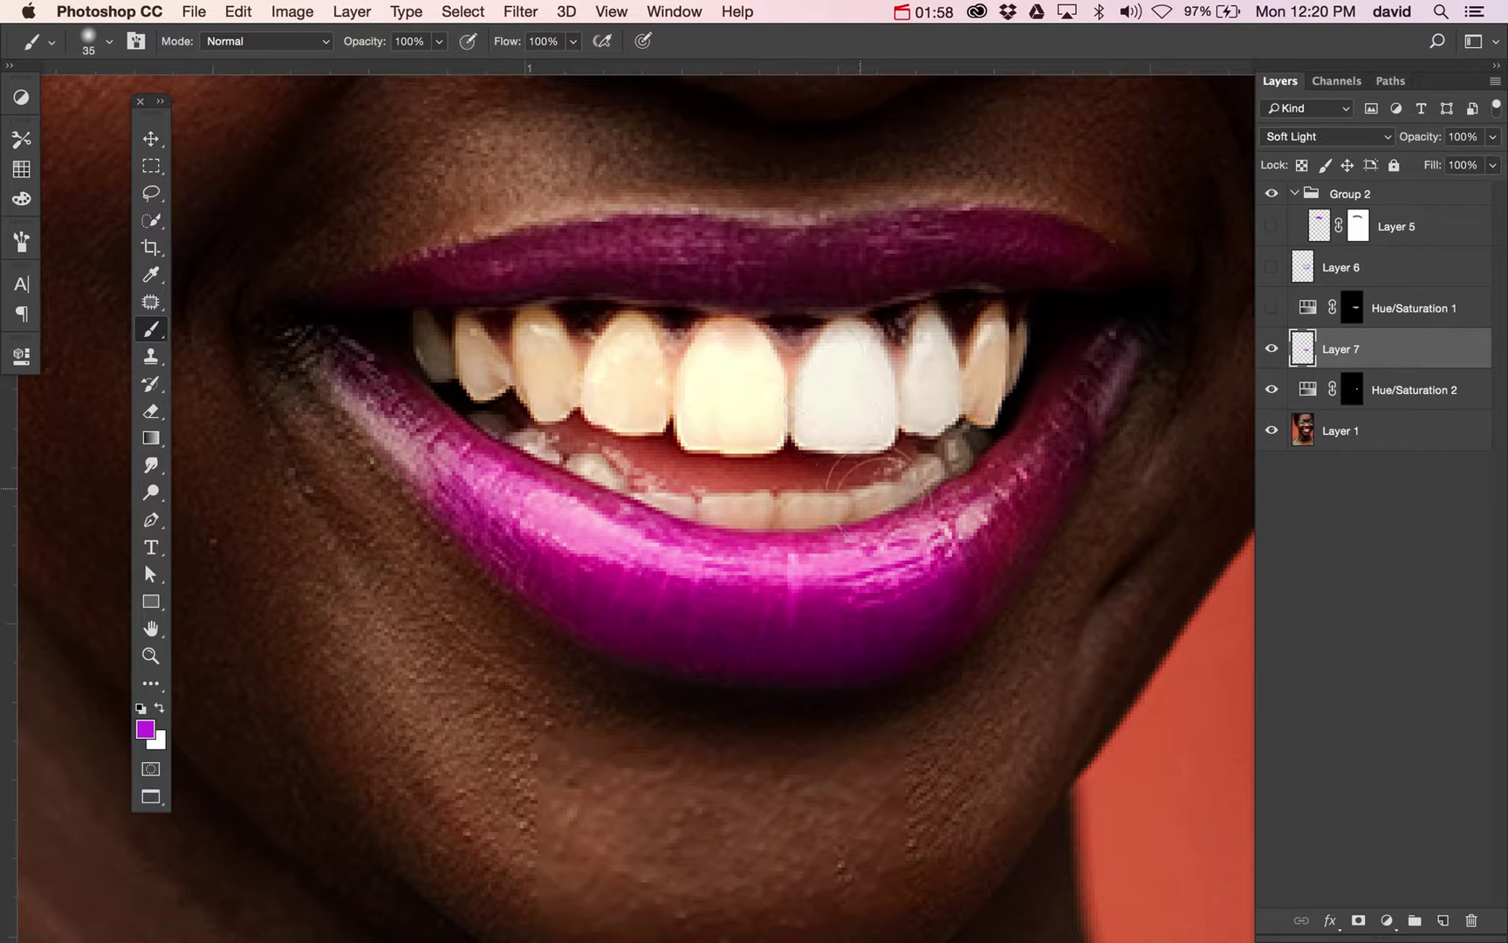
pyautogui.moveTo(890, 550)
pyautogui.mouseDown()
pyautogui.moveTo(986, 524)
pyautogui.moveTo(934, 576)
pyautogui.mouseUp()
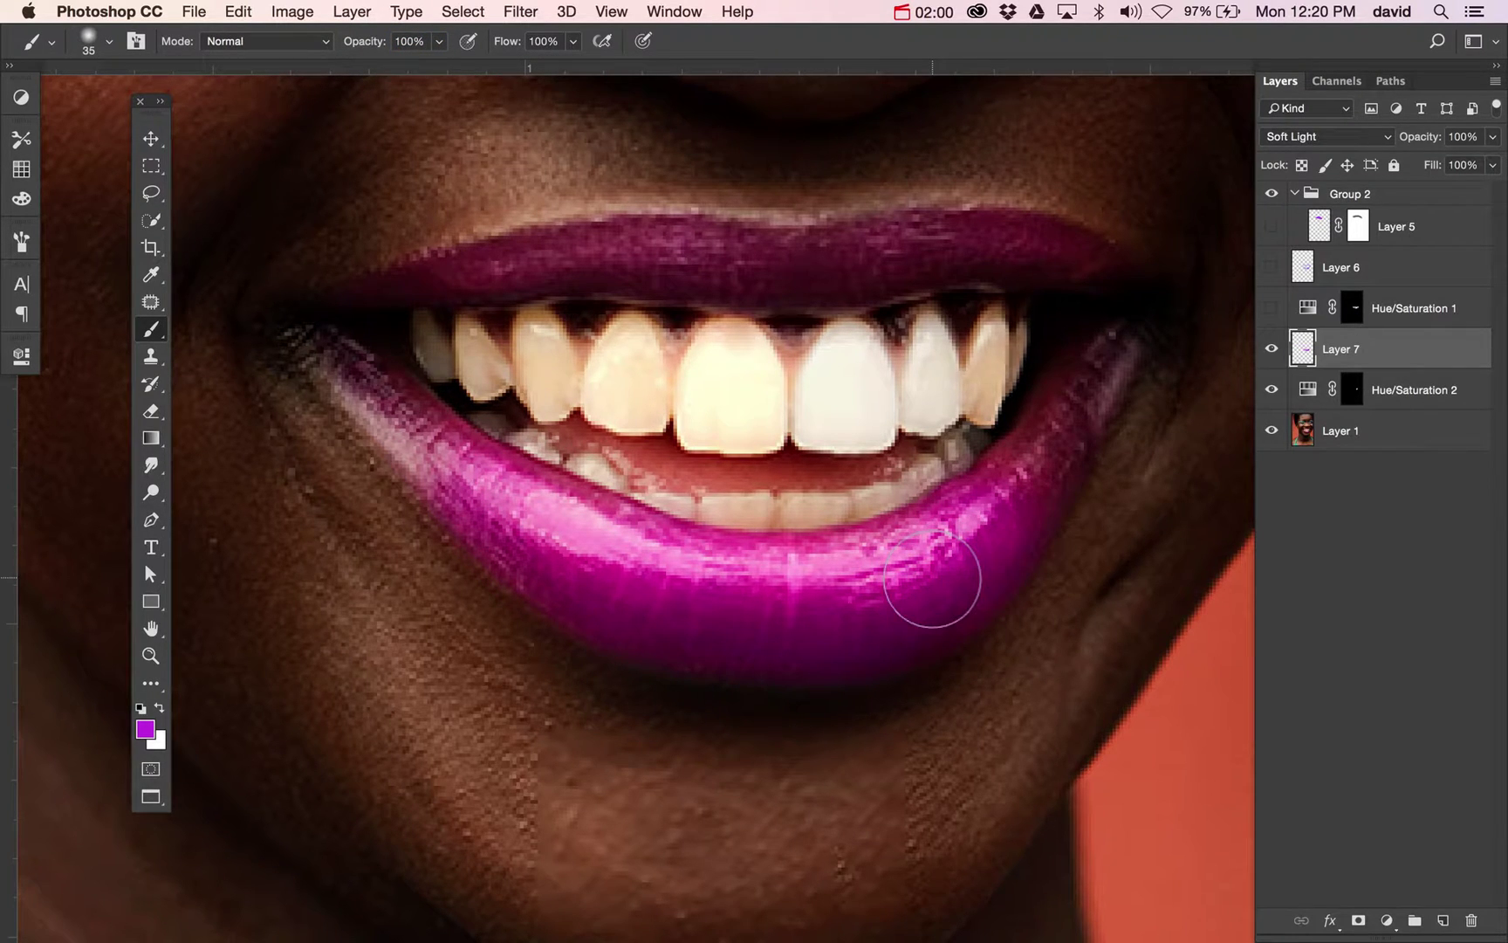
# - Paint purple over the lower lip's corners with a 20 px brush and the upper lip's left half with a 10 px brush
pyautogui.press('[')
pyautogui.press('[')
pyautogui.press('[')
pyautogui.moveTo(1000, 497)
pyautogui.mouseDown()
pyautogui.moveTo(1085, 371)
pyautogui.moveTo(1052, 432)
pyautogui.moveTo(949, 549)
pyautogui.mouseUp()
pyautogui.moveTo(519, 525)
pyautogui.mouseDown()
pyautogui.moveTo(353, 358)
pyautogui.moveTo(463, 496)
pyautogui.mouseUp()
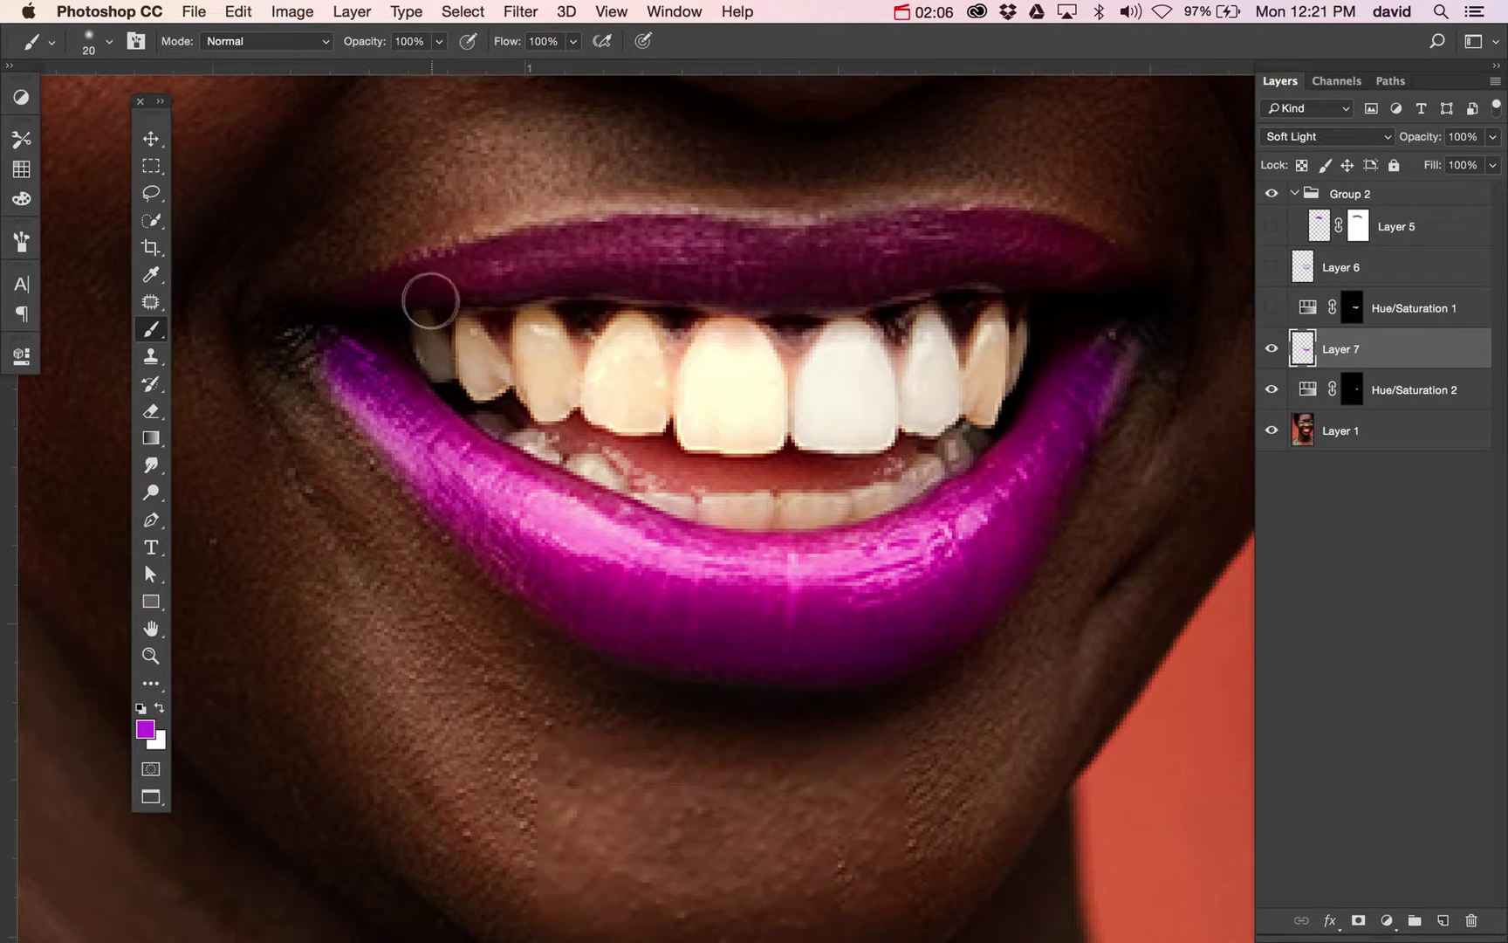
pyautogui.press('[')
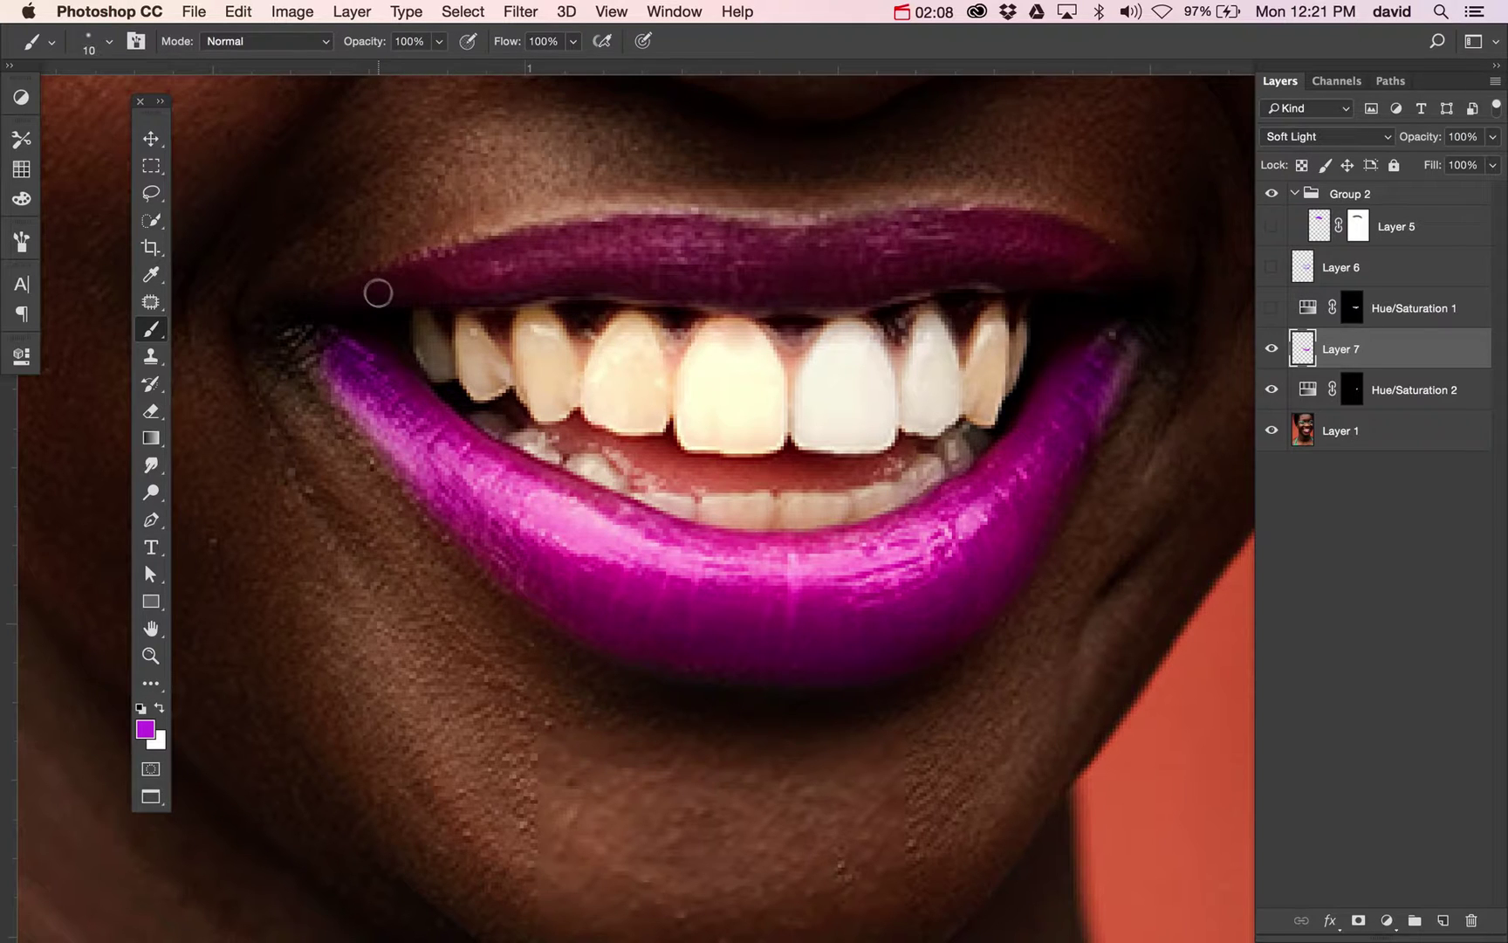
pyautogui.moveTo(377, 290)
pyautogui.mouseDown()
pyautogui.moveTo(427, 260)
pyautogui.moveTo(358, 291)
pyautogui.moveTo(498, 286)
pyautogui.moveTo(545, 263)
pyautogui.moveTo(487, 266)
pyautogui.moveTo(576, 249)
pyautogui.moveTo(759, 254)
pyautogui.moveTo(667, 262)
pyautogui.moveTo(646, 287)
pyautogui.mouseUp()
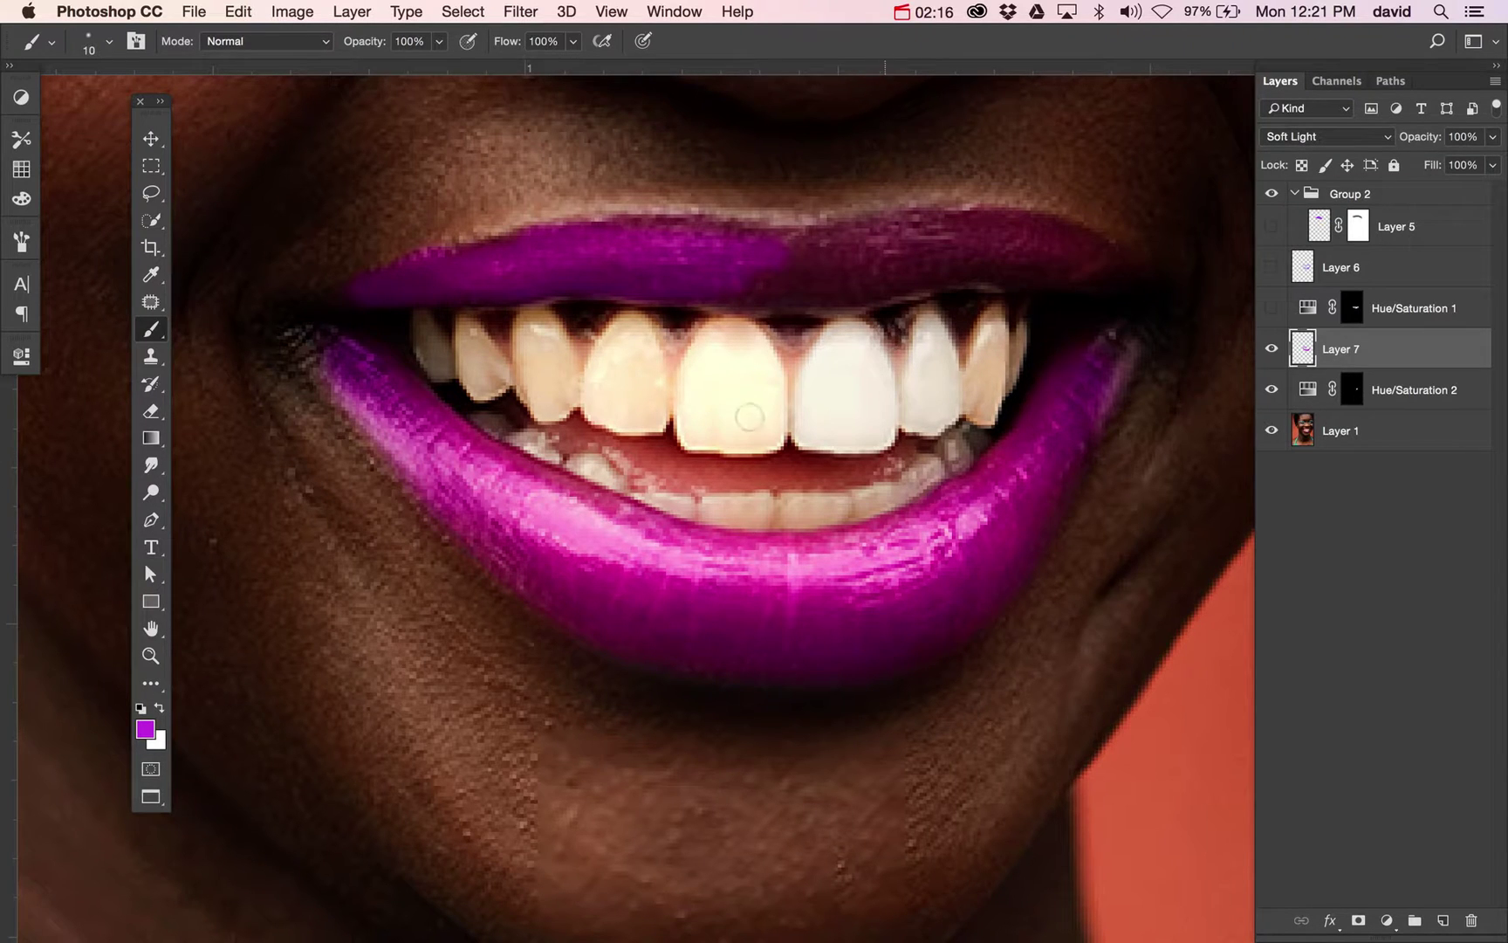
# - Change the foreground colour to bright green and paint the right half of the upper lip
pyautogui.click(144, 728)
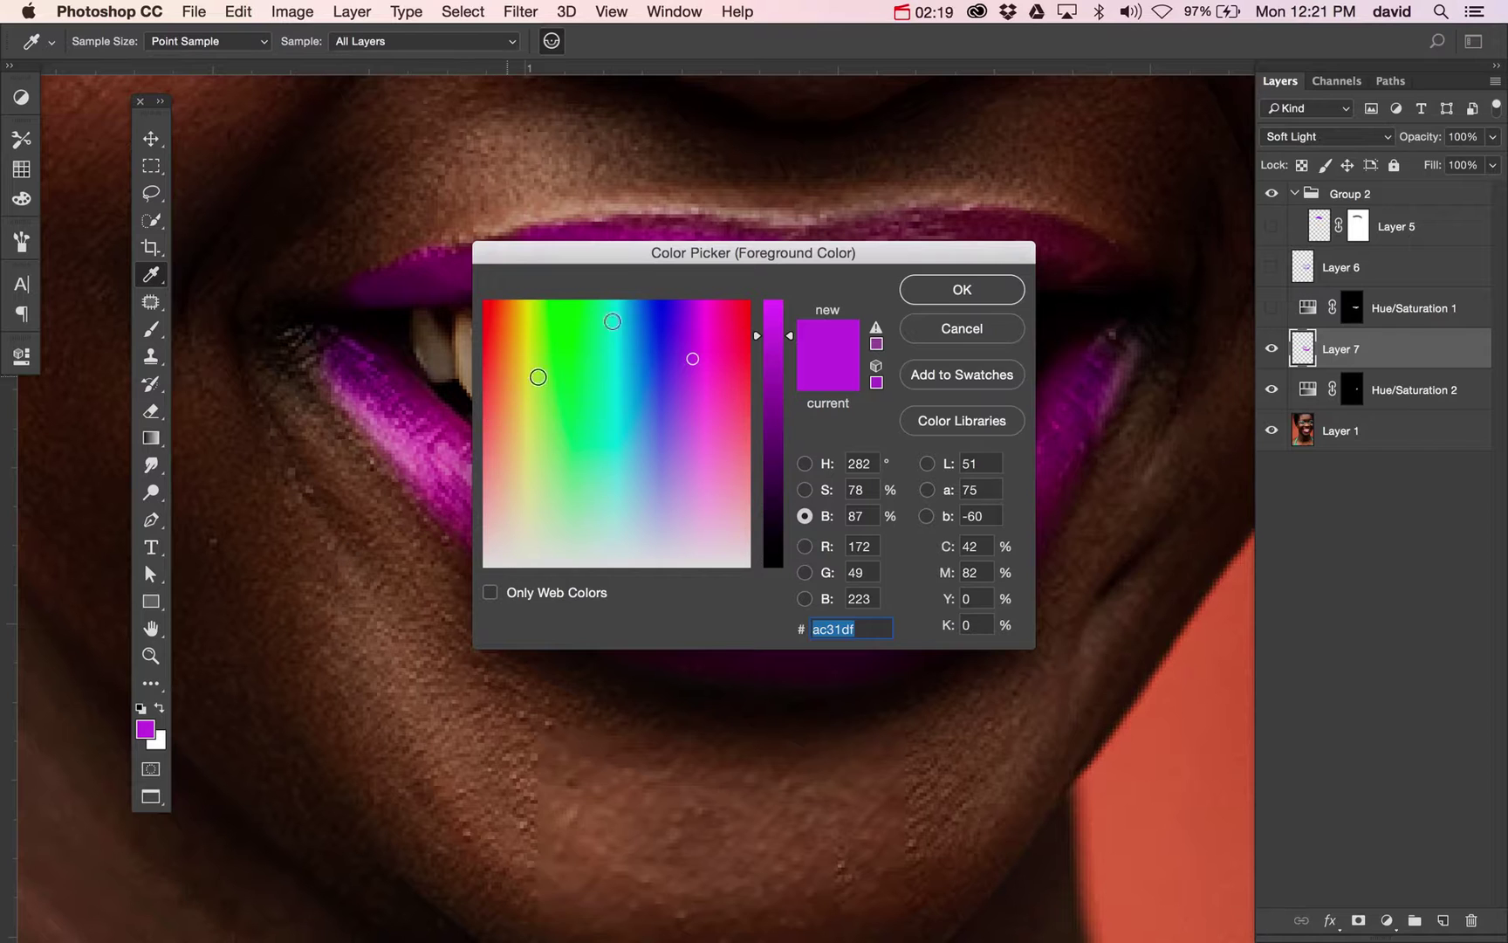
pyautogui.click(604, 324)
pyautogui.click(918, 291)
pyautogui.press('b')
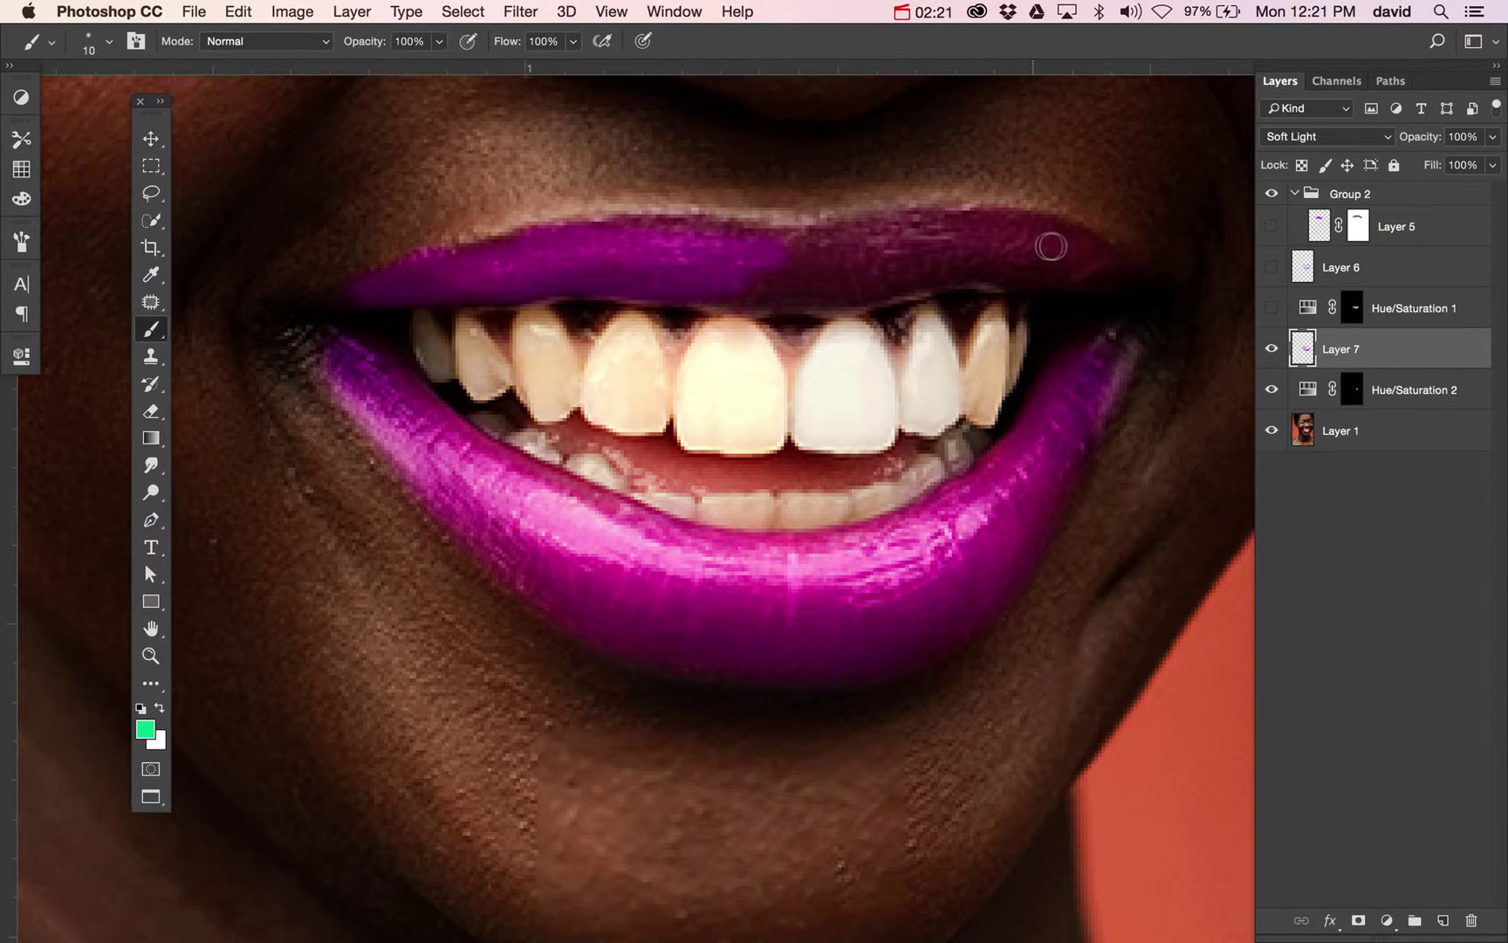
pyautogui.moveTo(1052, 247)
pyautogui.mouseDown()
pyautogui.moveTo(960, 251)
pyautogui.moveTo(1020, 258)
pyautogui.moveTo(821, 294)
pyautogui.moveTo(724, 281)
pyautogui.moveTo(780, 290)
pyautogui.moveTo(927, 259)
pyautogui.moveTo(767, 252)
pyautogui.moveTo(854, 238)
pyautogui.moveTo(974, 234)
pyautogui.moveTo(1101, 256)
pyautogui.moveTo(1077, 266)
pyautogui.moveTo(1111, 276)
pyautogui.moveTo(1119, 262)
pyautogui.moveTo(973, 218)
pyautogui.moveTo(767, 260)
pyautogui.mouseUp()
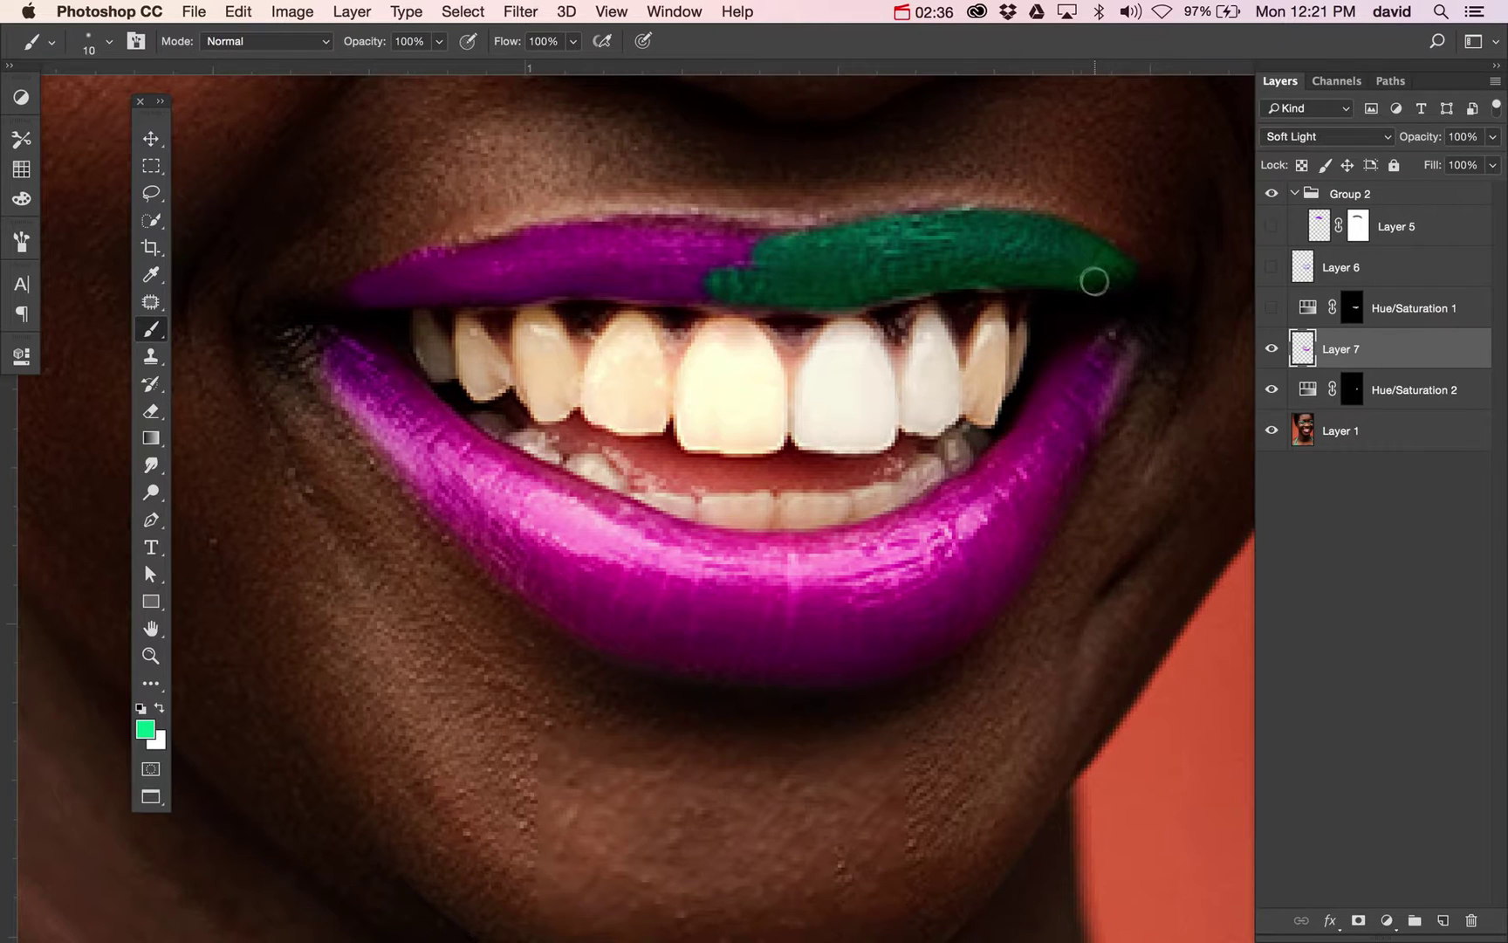
# - Set the foreground colour to magenta df06cd and the brush to 20 px at 50% opacity for the left eye's makeup
pyautogui.press('super+0')
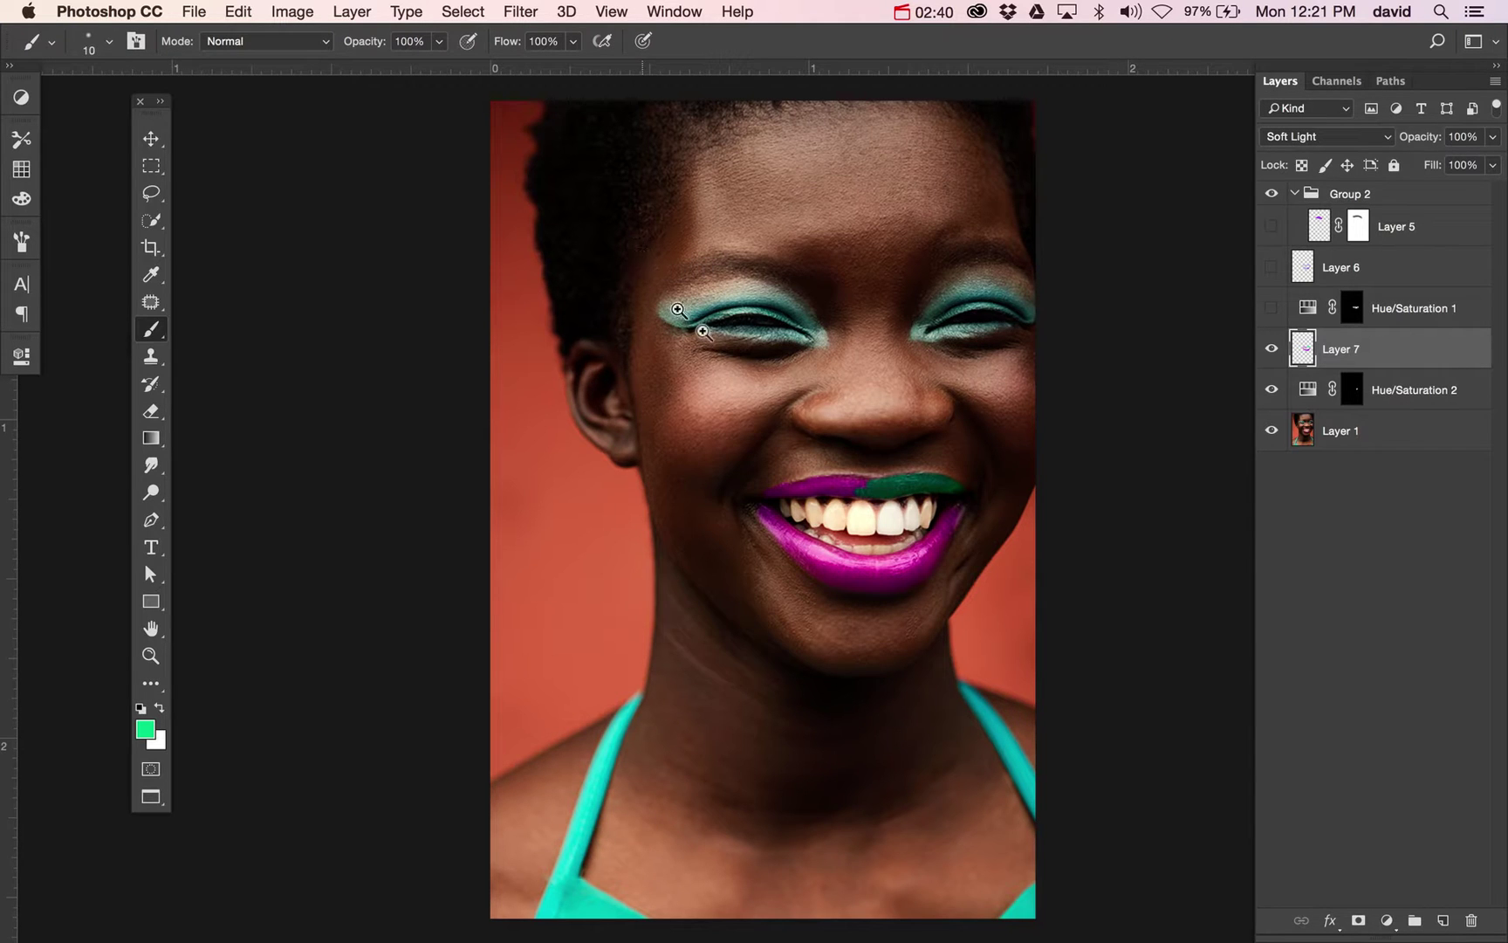
pyautogui.moveTo(676, 310); pyautogui.dragTo(877, 413)
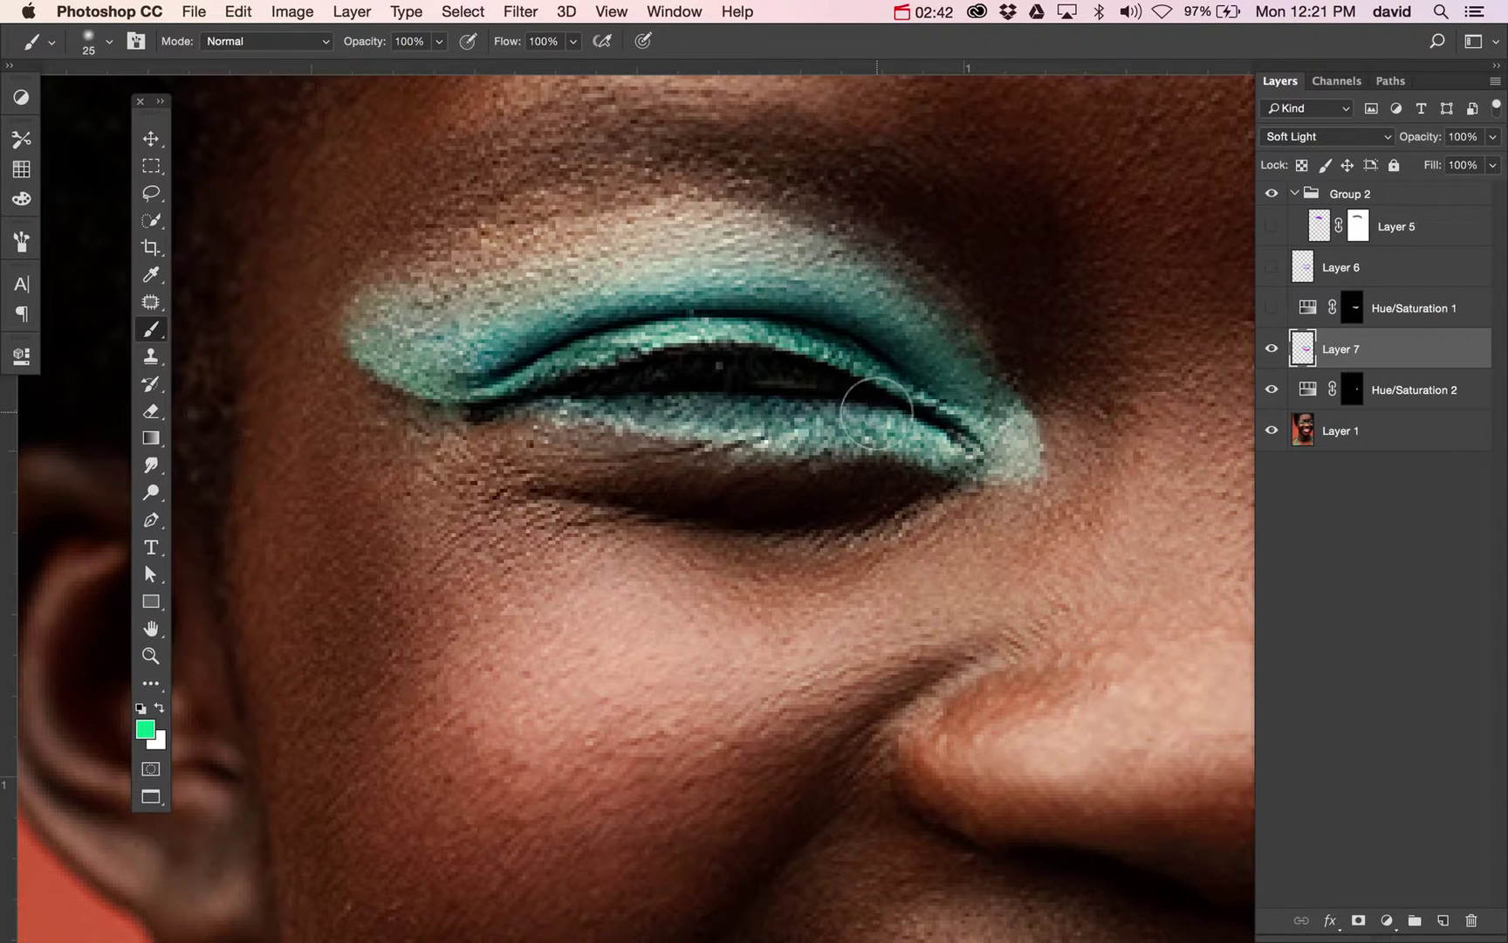
pyautogui.press(']')
pyautogui.press(']')
pyautogui.click(145, 728)
pyautogui.click(712, 307)
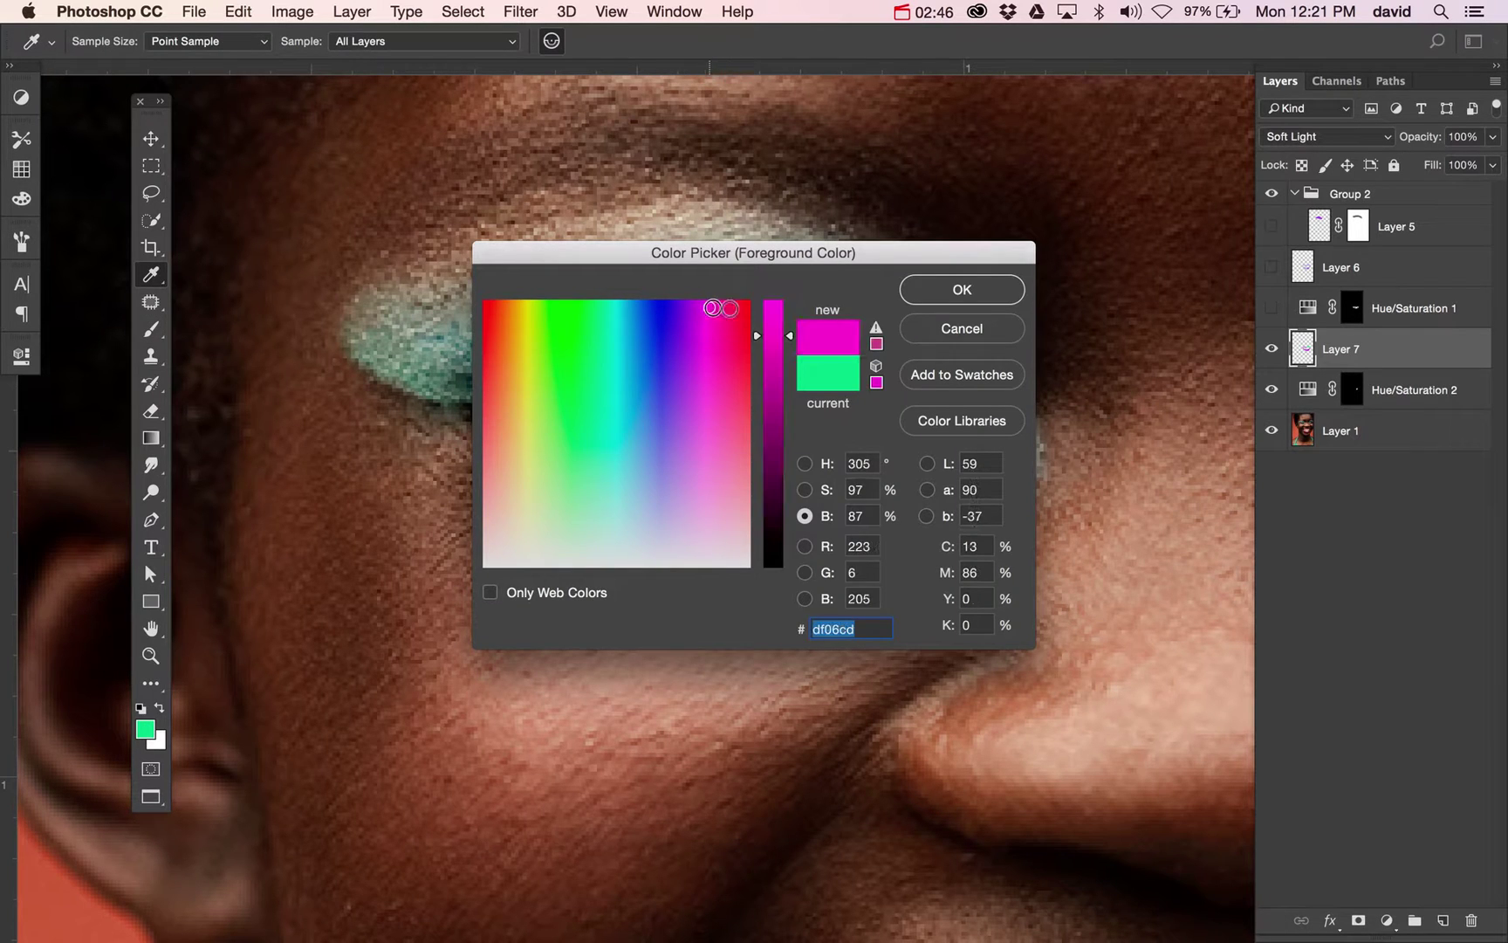
pyautogui.click(962, 289)
pyautogui.press('[')
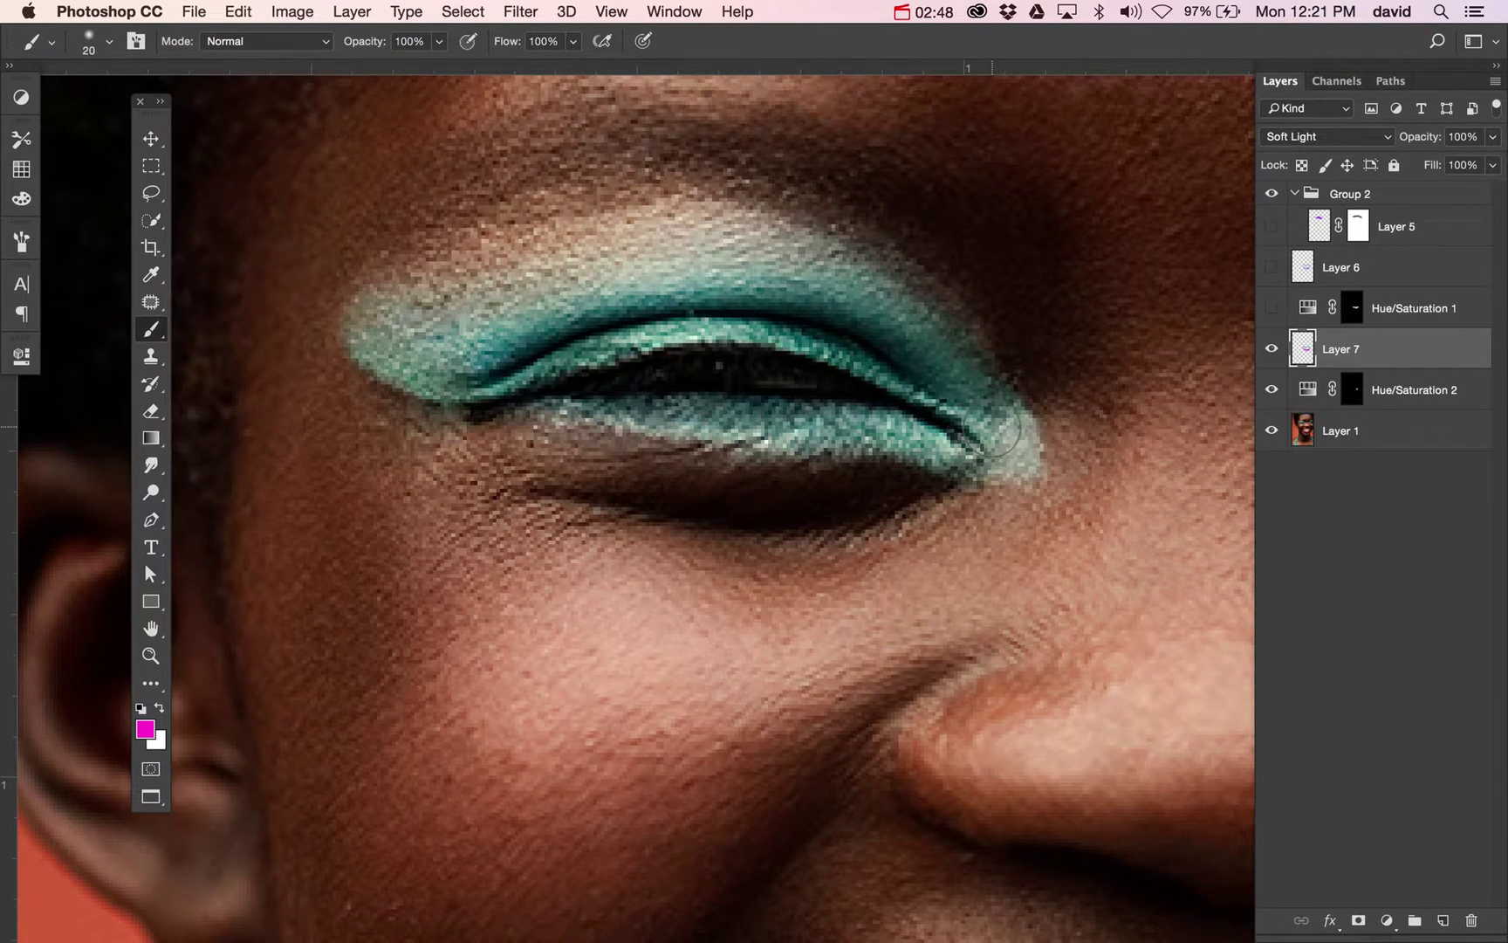
pyautogui.press('5')
# - Paint magenta over the teal eyeshadow on the left eye's upper lid, from the inner corner to the outer edge
pyautogui.moveTo(1003, 436); pyautogui.dragTo(860, 330)
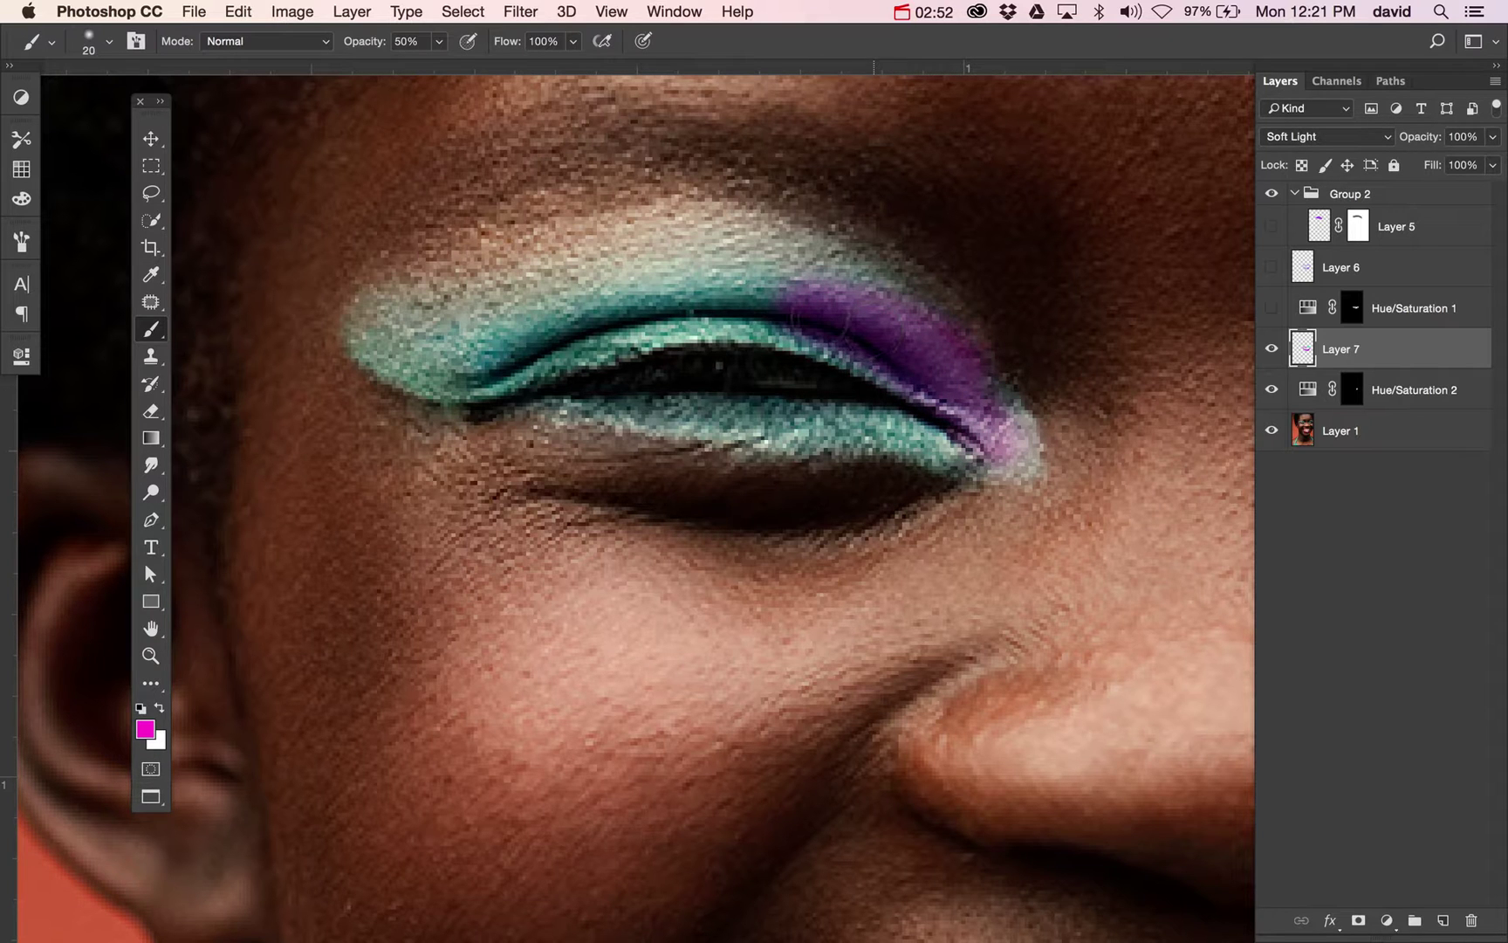
pyautogui.moveTo(768, 310)
pyautogui.mouseDown()
pyautogui.moveTo(519, 302)
pyautogui.moveTo(812, 261)
pyautogui.moveTo(668, 266)
pyautogui.mouseUp()
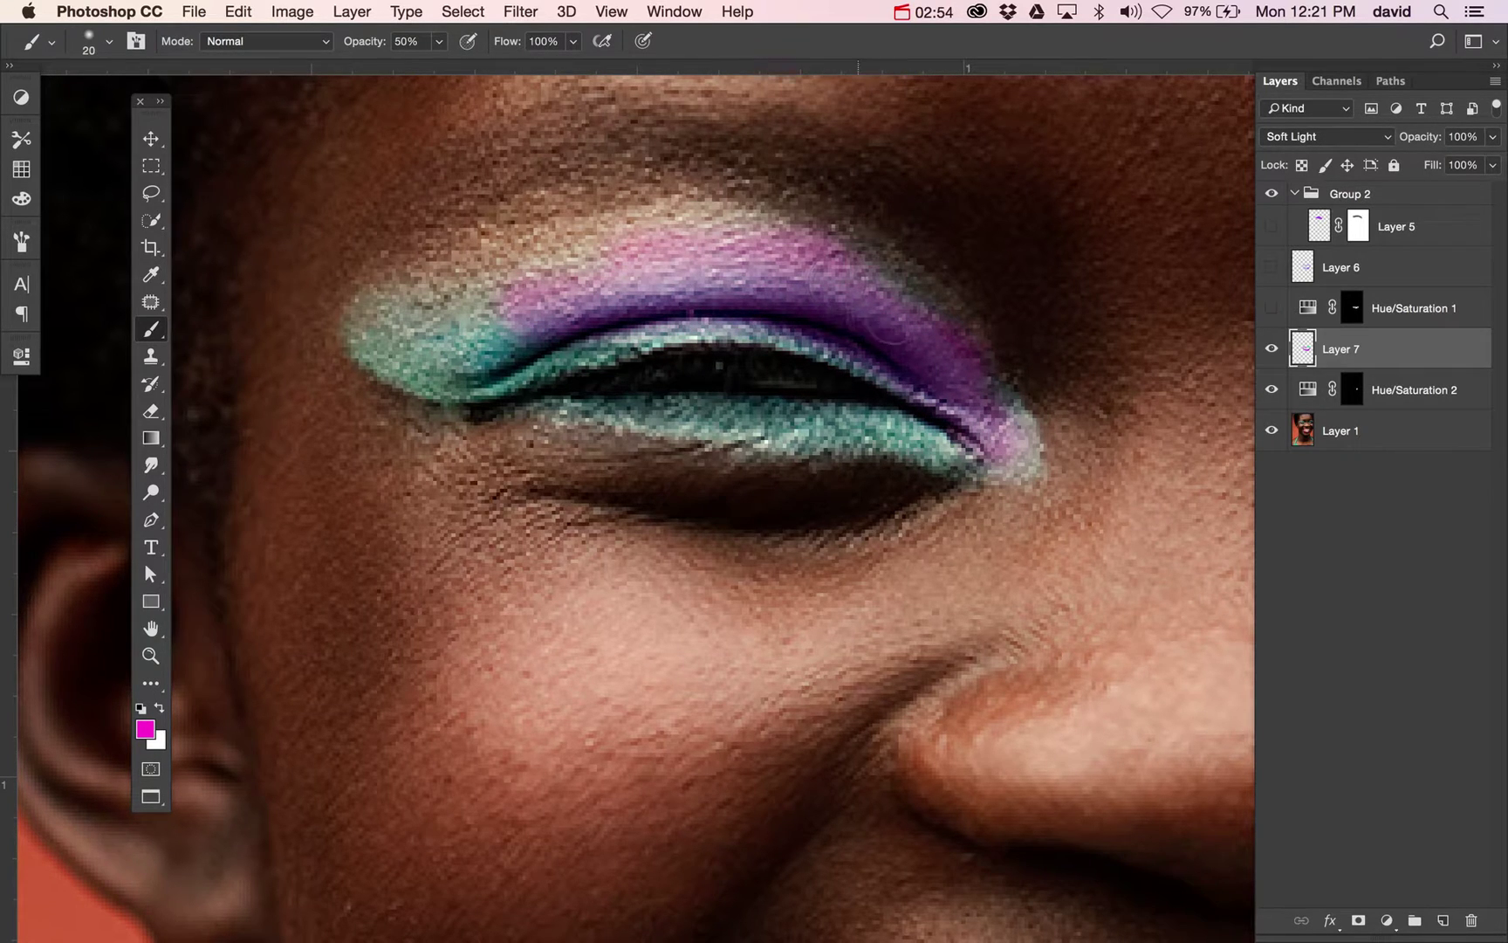
pyautogui.moveTo(890, 332)
pyautogui.mouseDown()
pyautogui.moveTo(742, 253)
pyautogui.moveTo(667, 243)
pyautogui.moveTo(493, 327)
pyautogui.moveTo(406, 349)
pyautogui.moveTo(435, 353)
pyautogui.mouseUp()
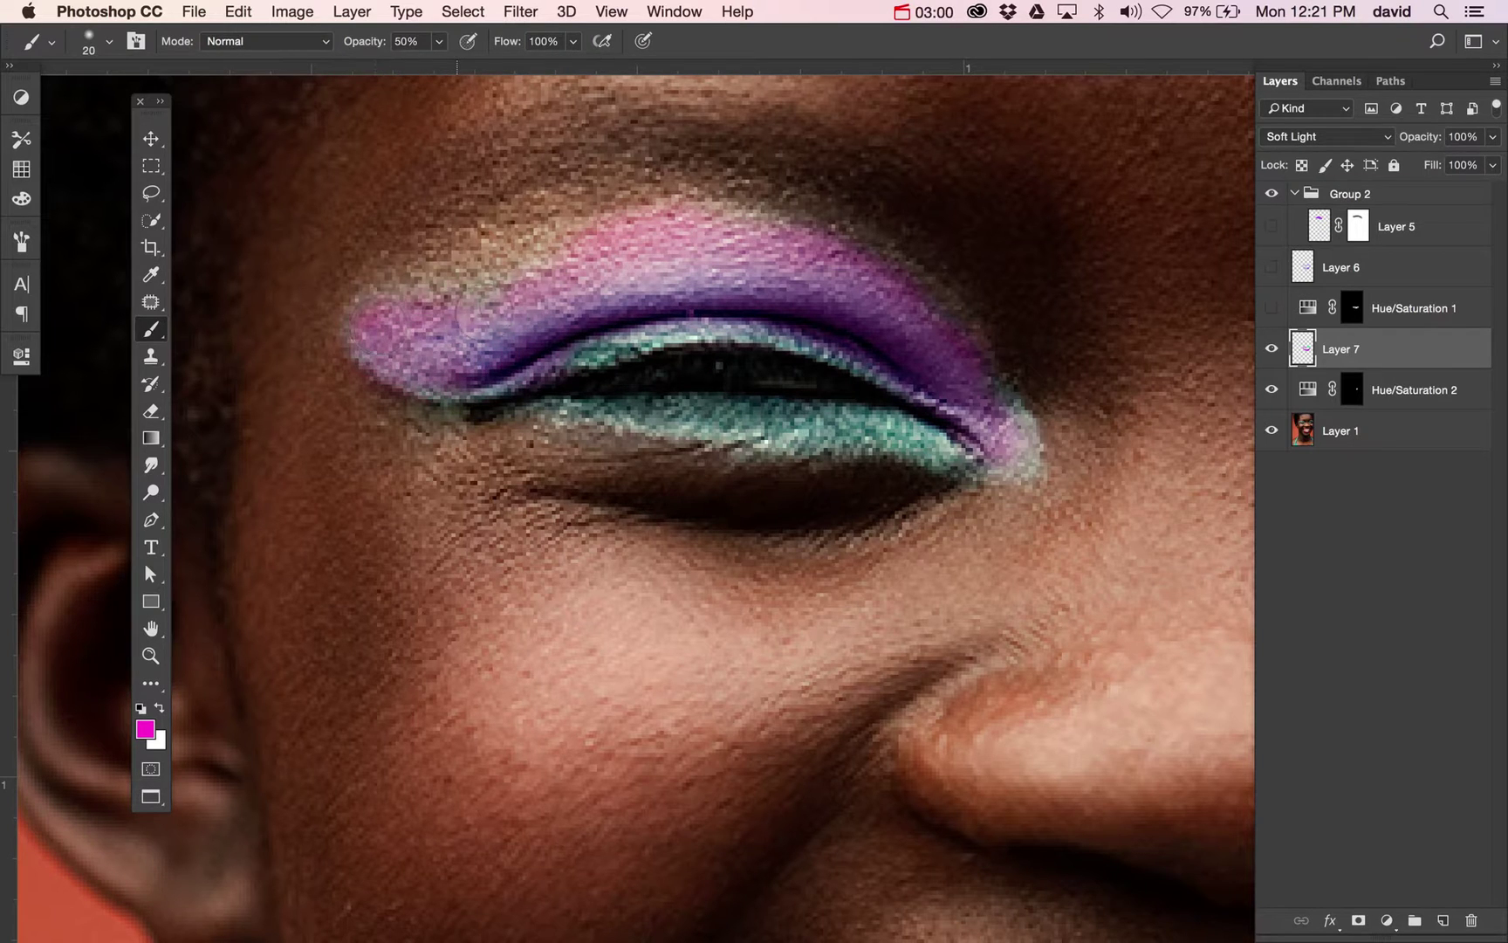
pyautogui.moveTo(838, 337)
pyautogui.mouseDown()
pyautogui.moveTo(685, 324)
pyautogui.moveTo(552, 366)
pyautogui.mouseUp()
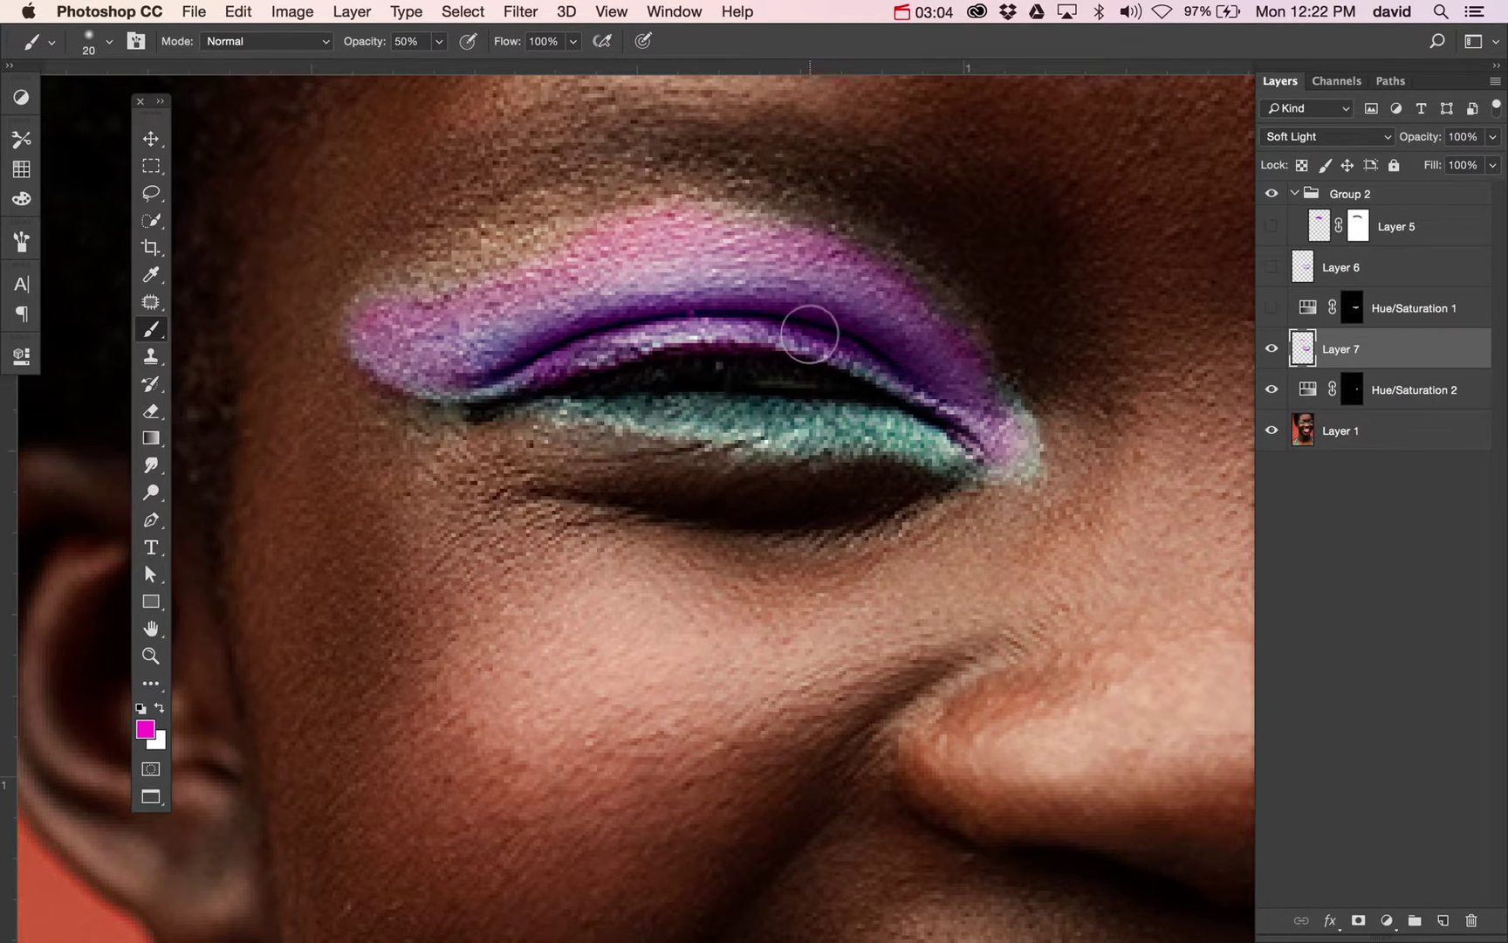
# - Paint magenta over the remaining teal on the left eye's upper lid edge, inner corner and lower lid
pyautogui.moveTo(856, 340)
pyautogui.mouseDown()
pyautogui.moveTo(972, 388)
pyautogui.moveTo(1000, 423)
pyautogui.moveTo(990, 449)
pyautogui.moveTo(1021, 463)
pyautogui.moveTo(750, 423)
pyautogui.moveTo(594, 432)
pyautogui.moveTo(478, 412)
pyautogui.moveTo(444, 363)
pyautogui.mouseUp()
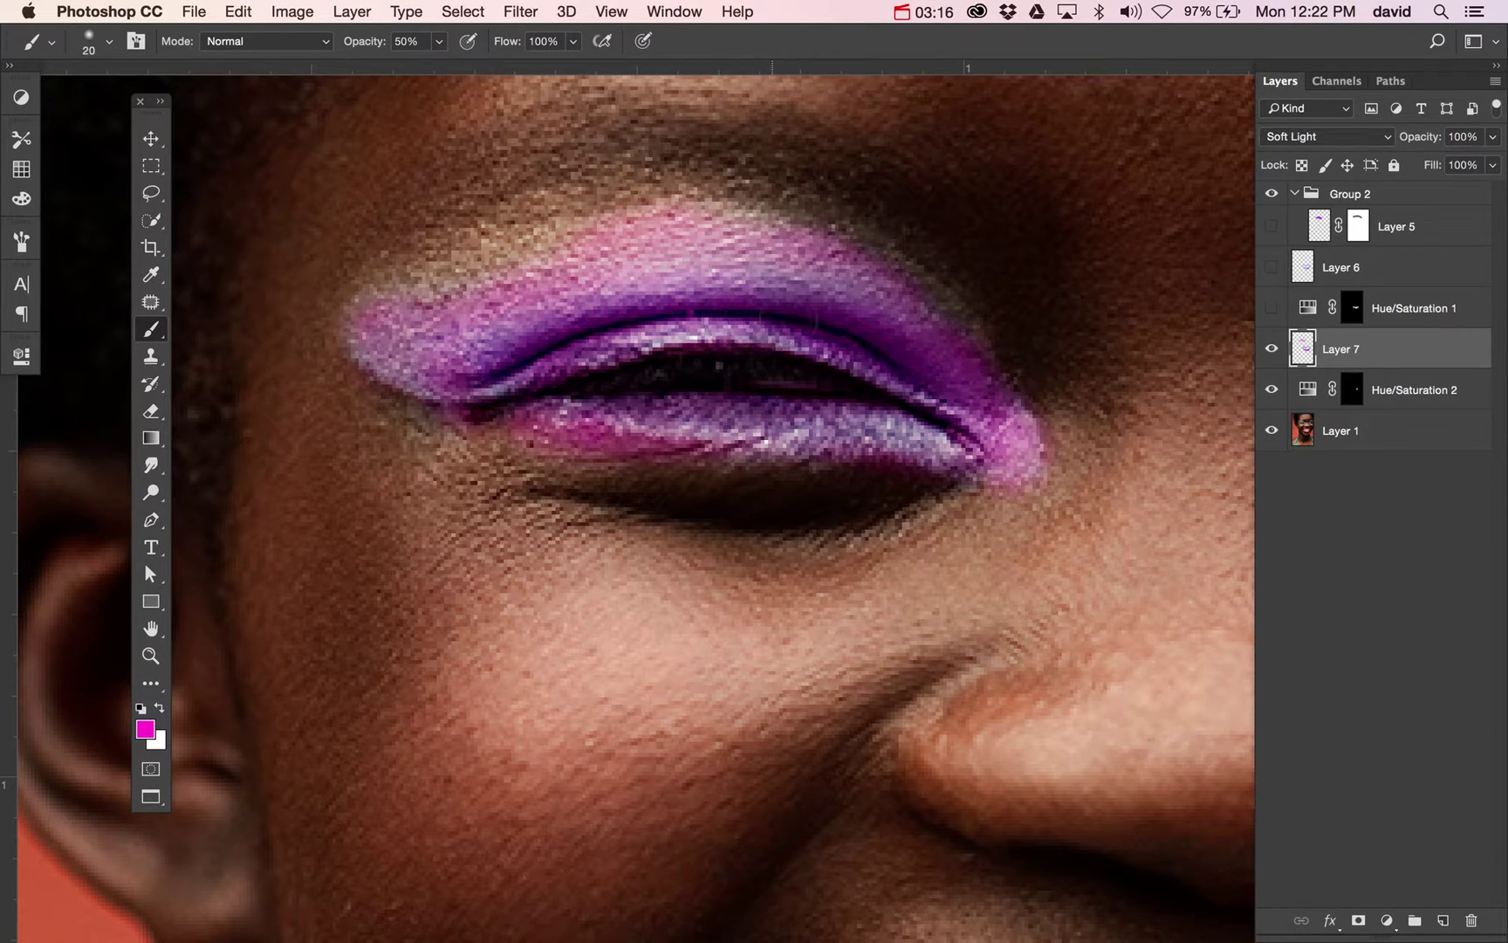
pyautogui.press('super+0')
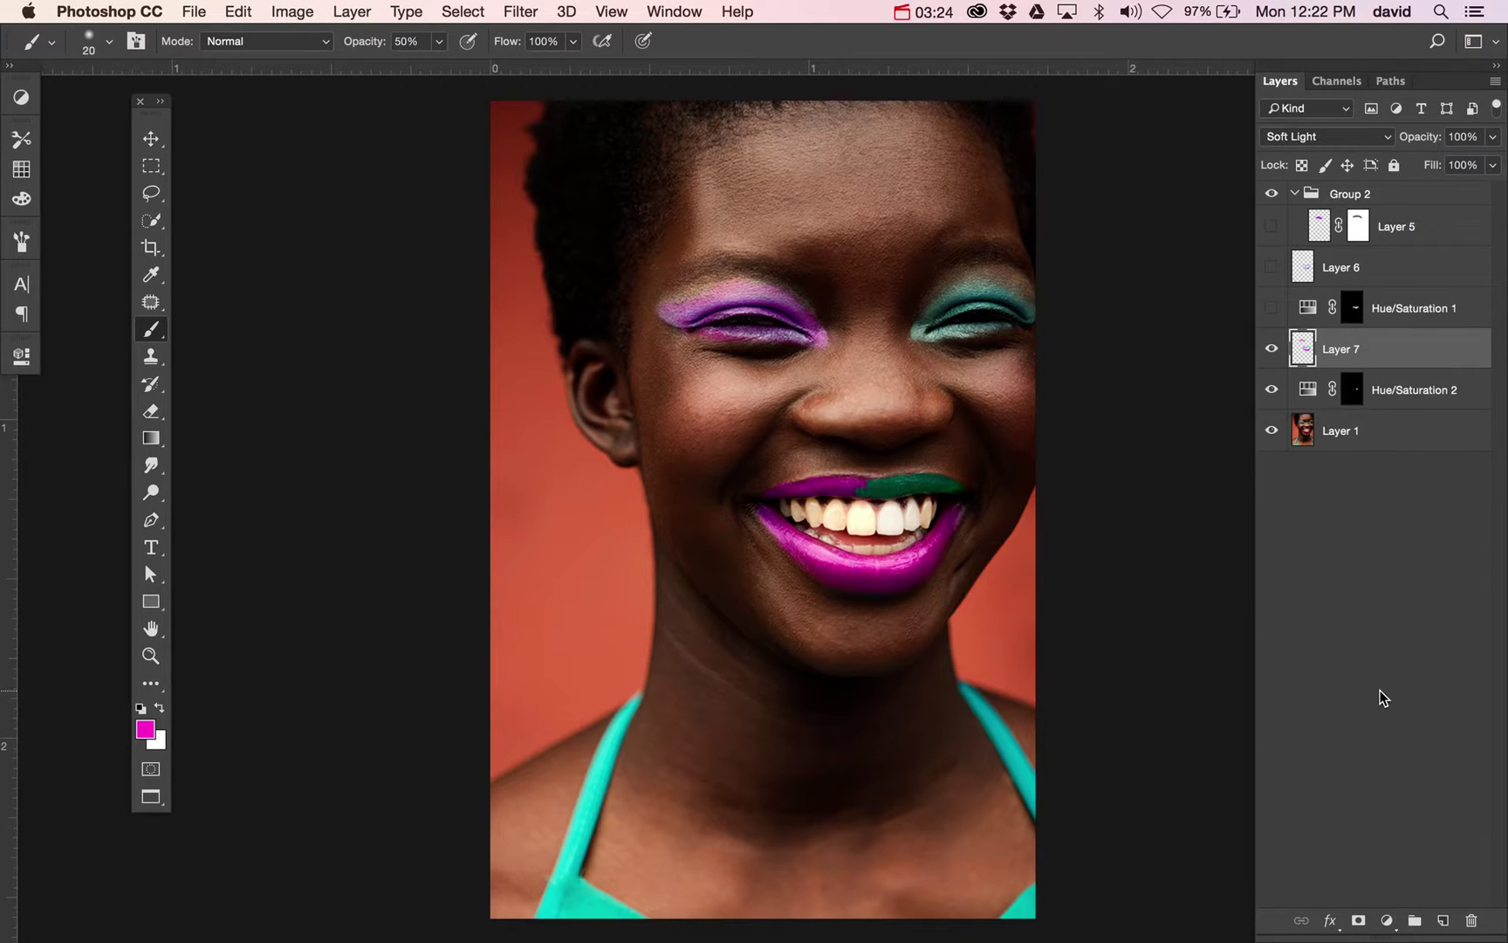
# - Select the left eye's makeup with a rectangular marquee and cut it from Layer 7 onto a new Soft Light layer at 100% opacity
pyautogui.press('m')
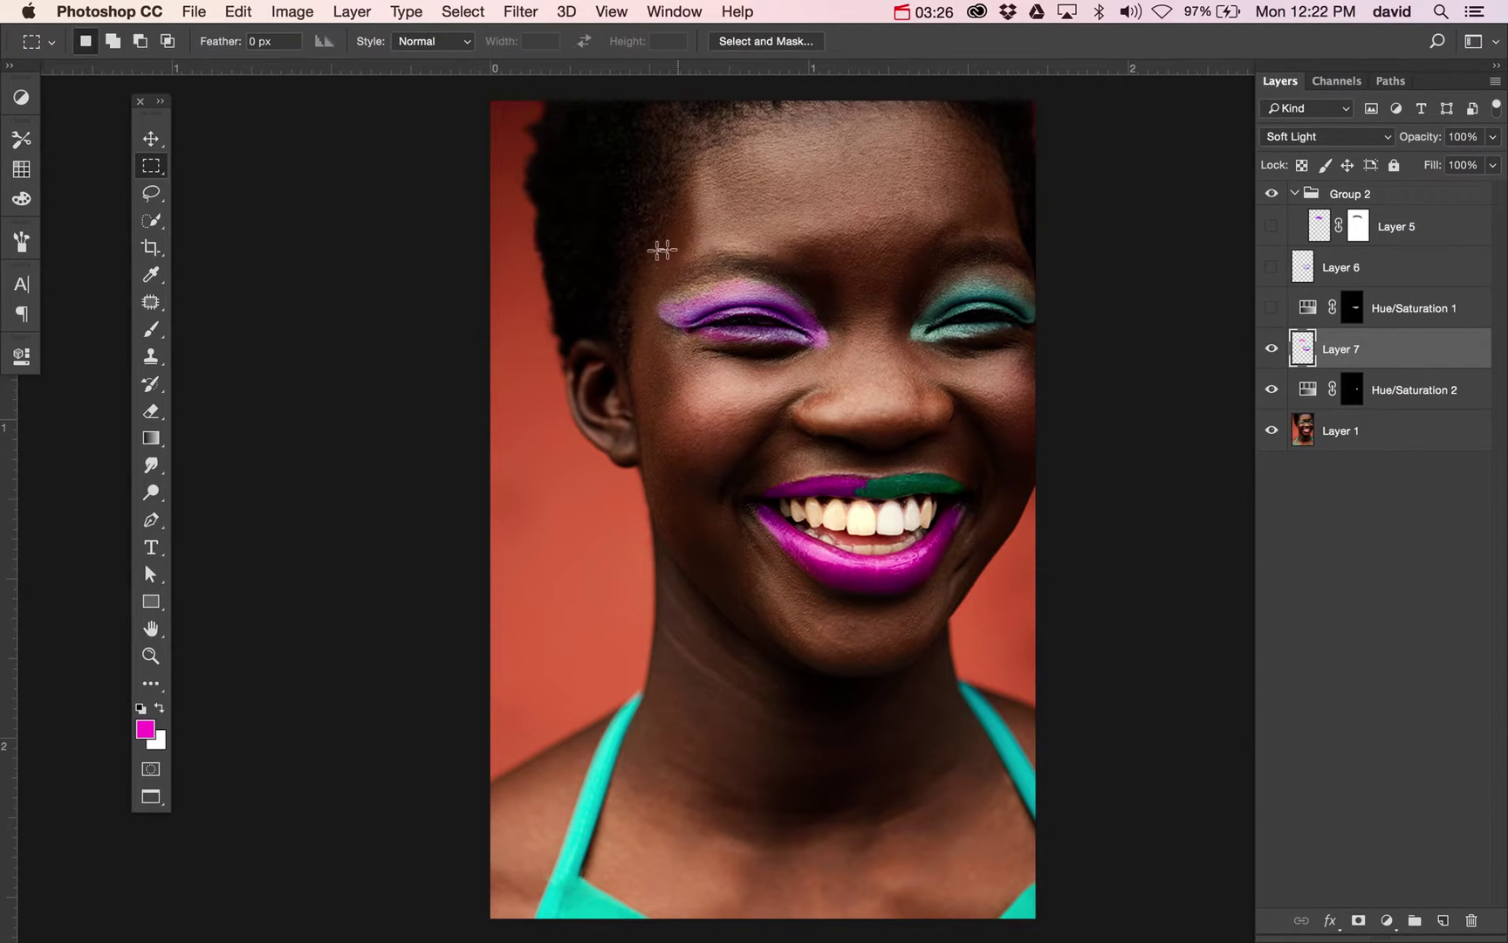
pyautogui.click(790, 304)
pyautogui.press('alt')
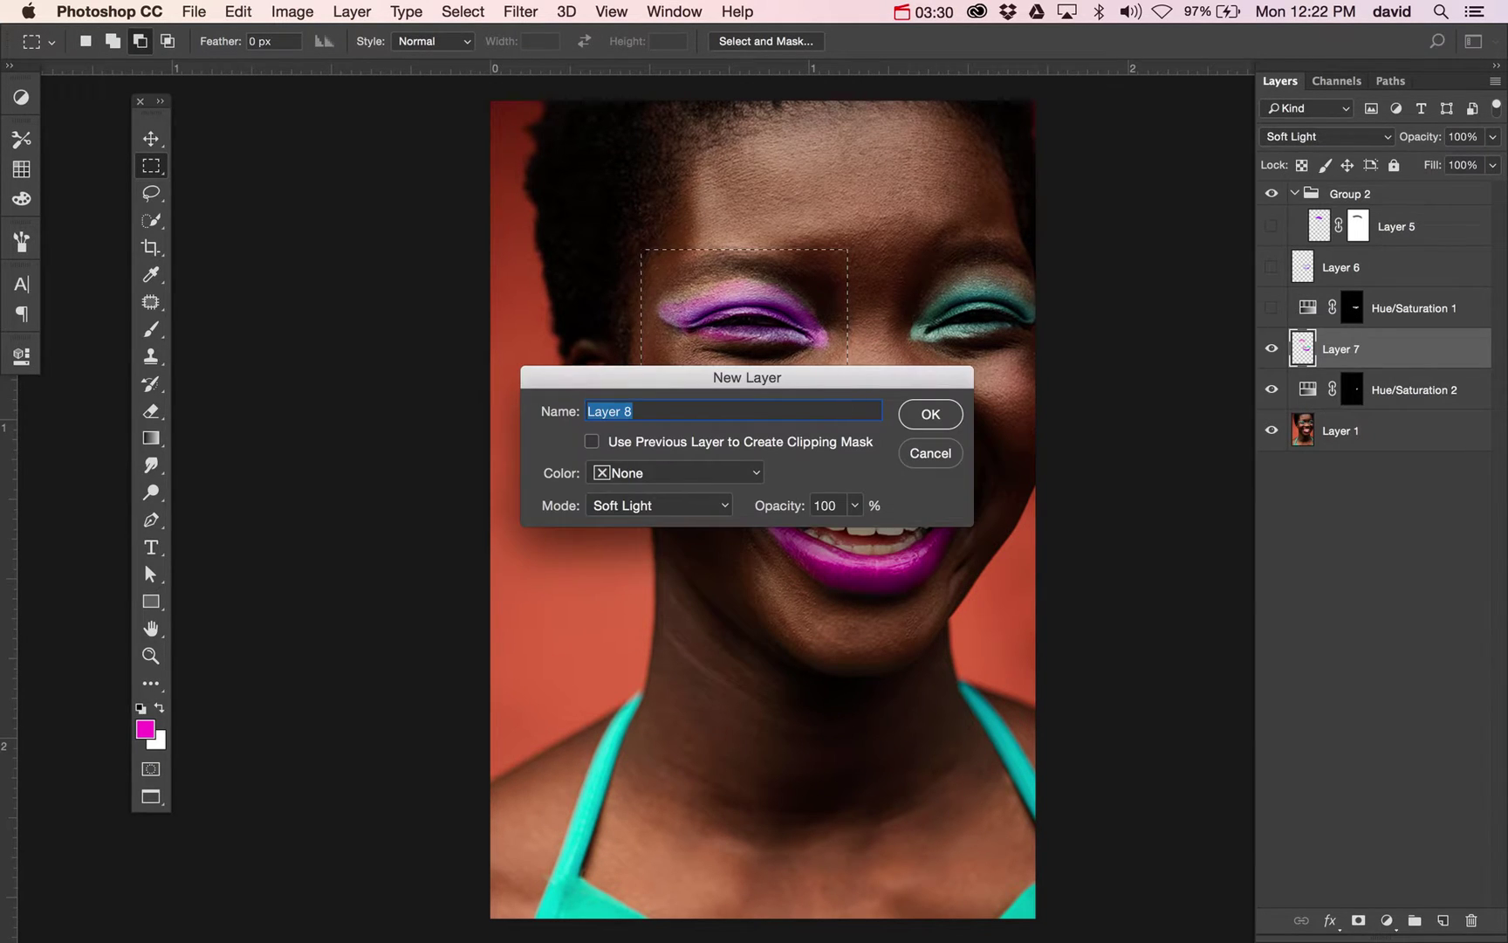
pyautogui.press('Return')
pyautogui.hotkey('ctrl', 'd')
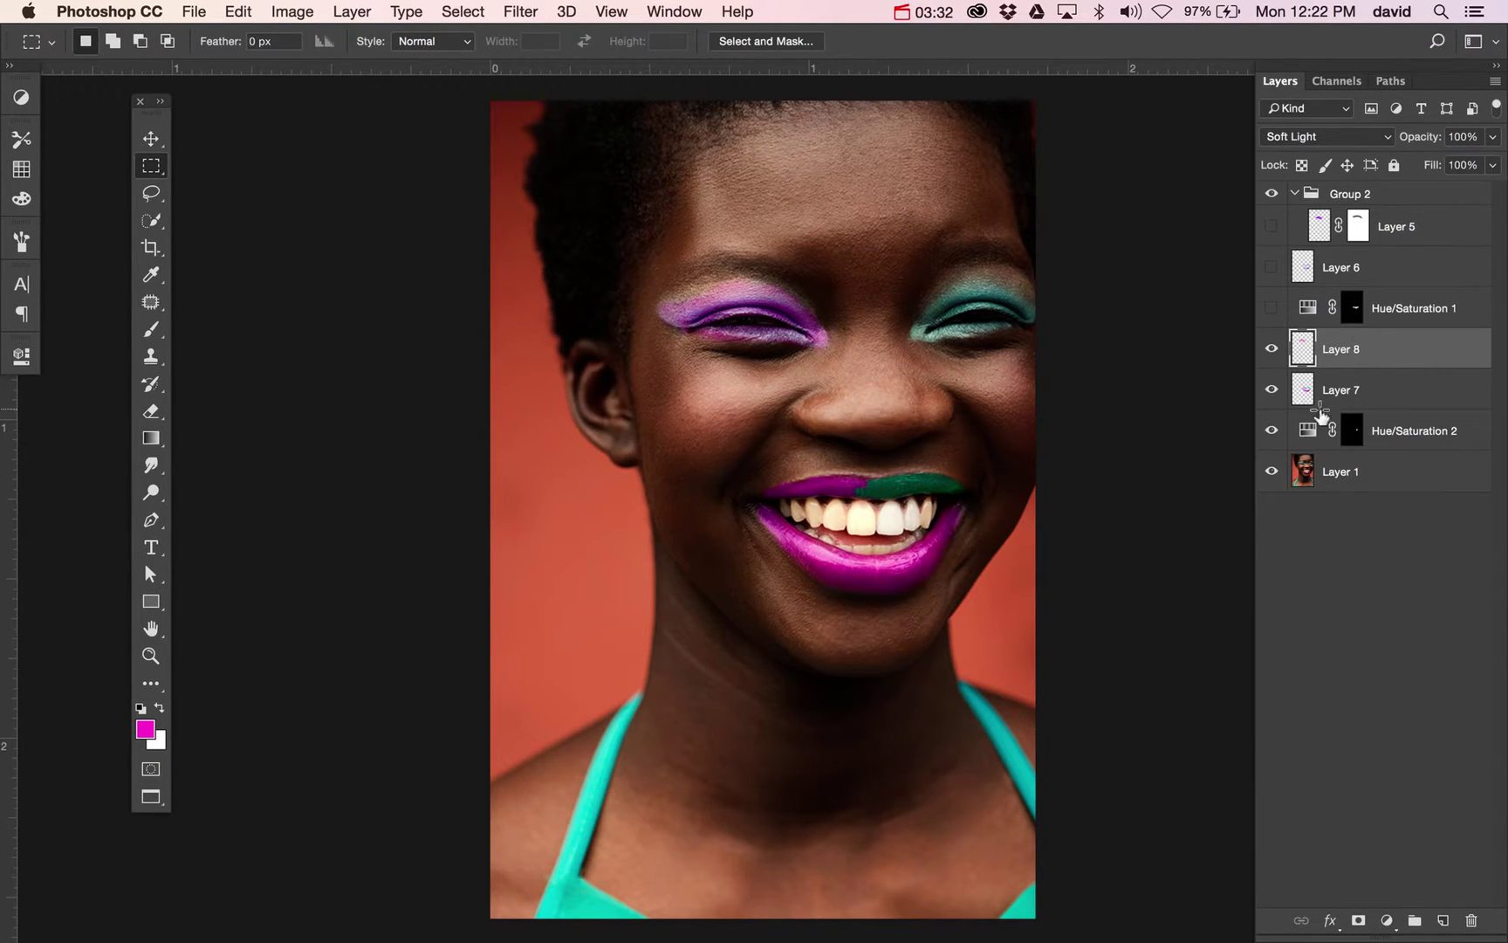
# - Toggle the visibility of Layer 7 and Layer 8 to check which makeup each one holds, leaving both visible
pyautogui.click(1271, 391)
pyautogui.click(1271, 390)
pyautogui.click(1273, 391)
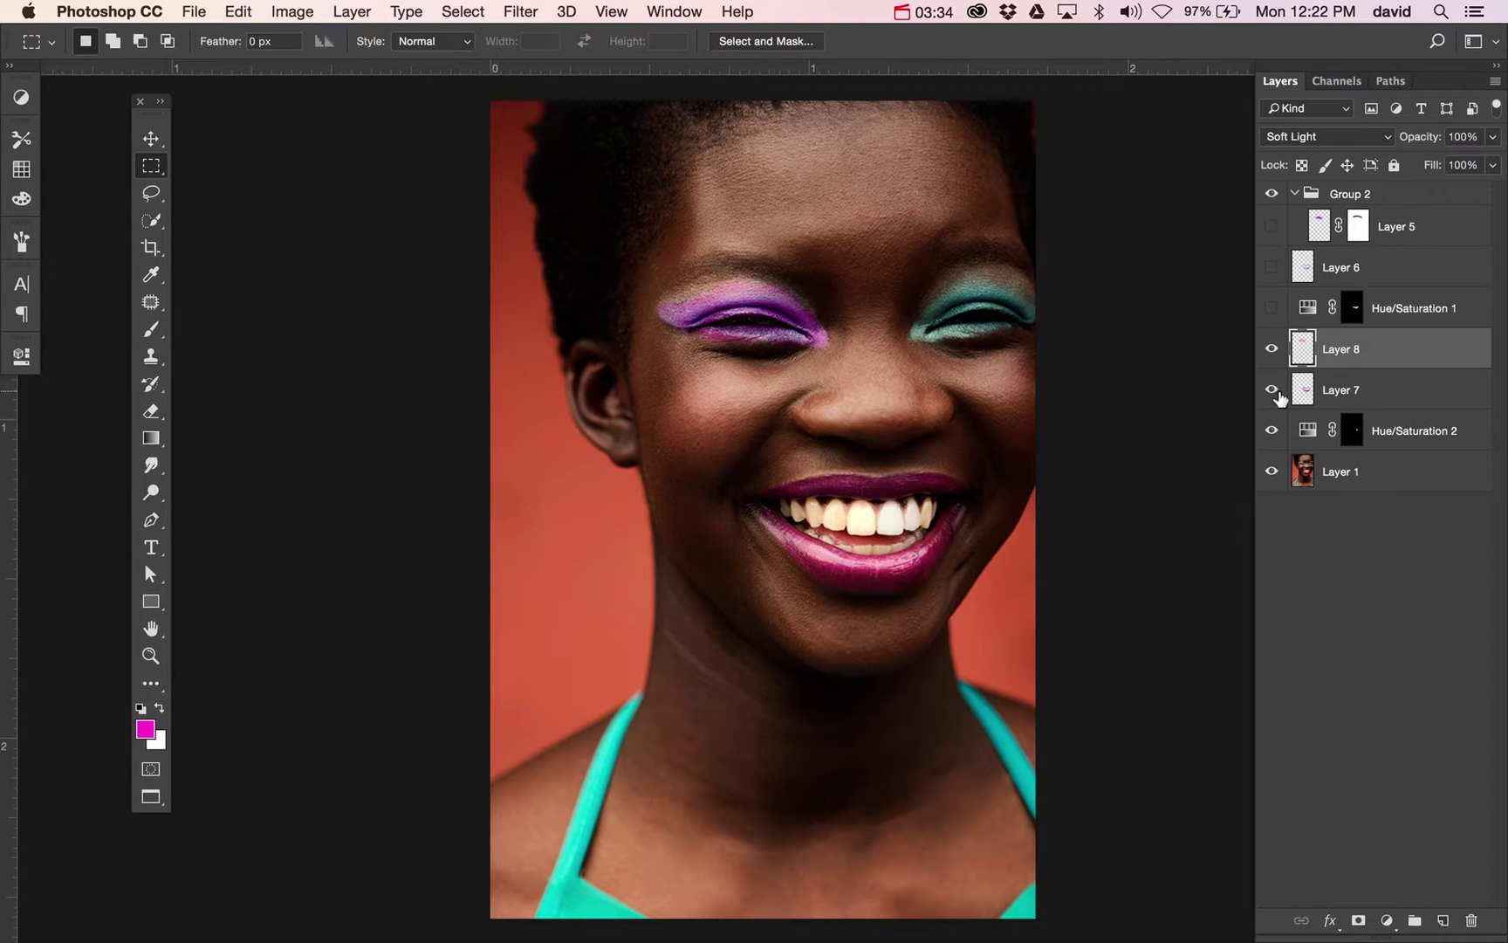
pyautogui.click(1274, 391)
pyautogui.click(1272, 349)
pyautogui.click(1272, 349)
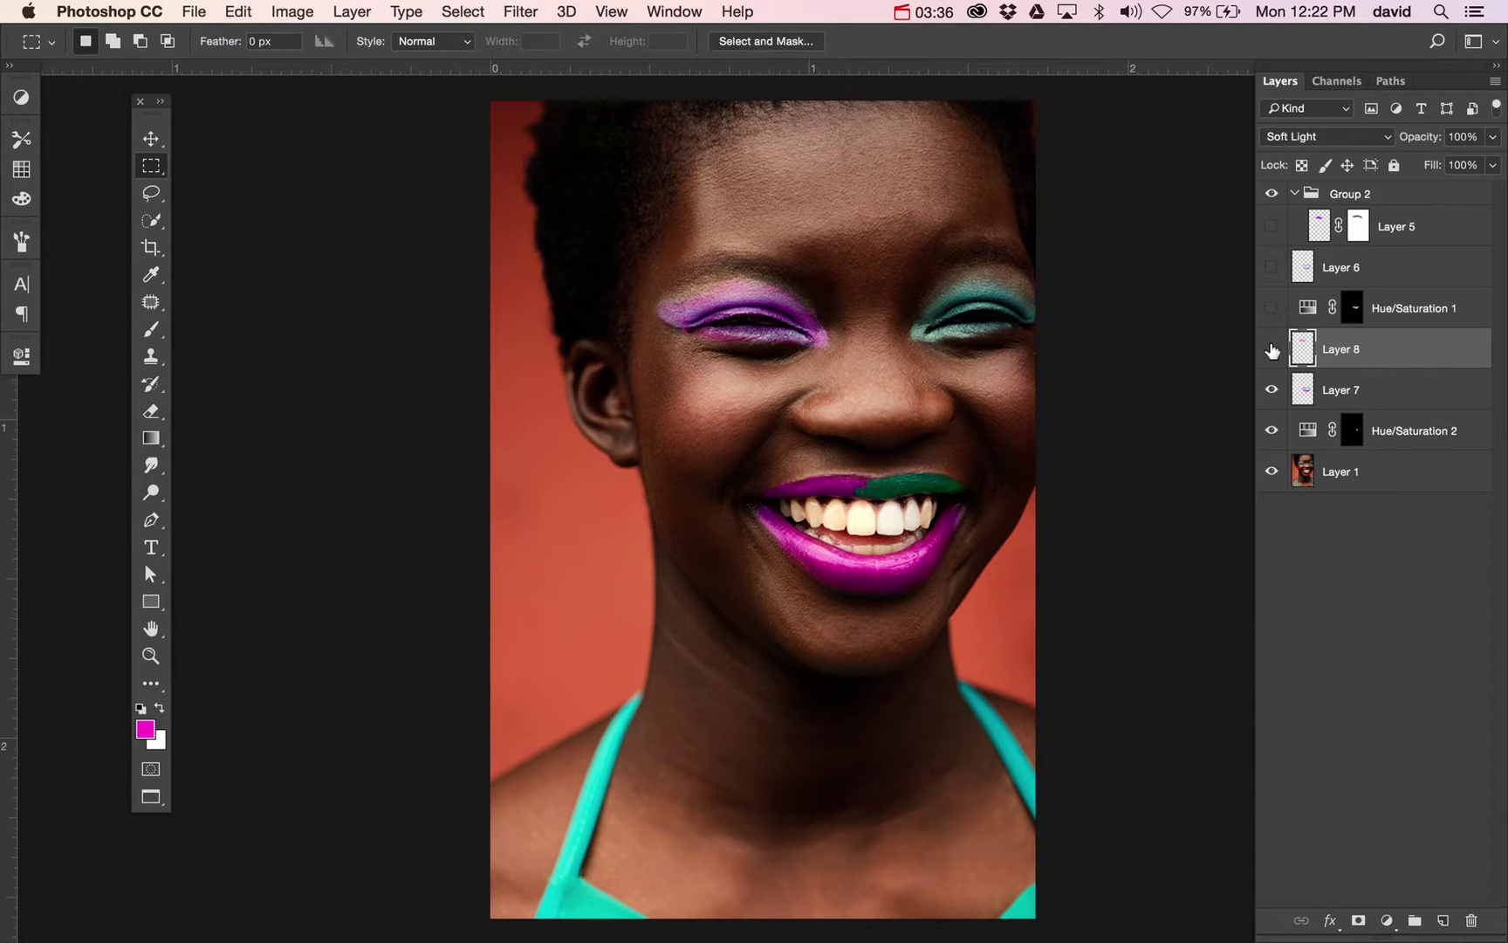
pyautogui.click(1271, 350)
pyautogui.click(1271, 349)
pyautogui.click(1272, 349)
pyautogui.click(1272, 349)
# - Add a Hue/Saturation adjustment clipped to Layer 8 and set its Hue to +180
pyautogui.click(1386, 921)
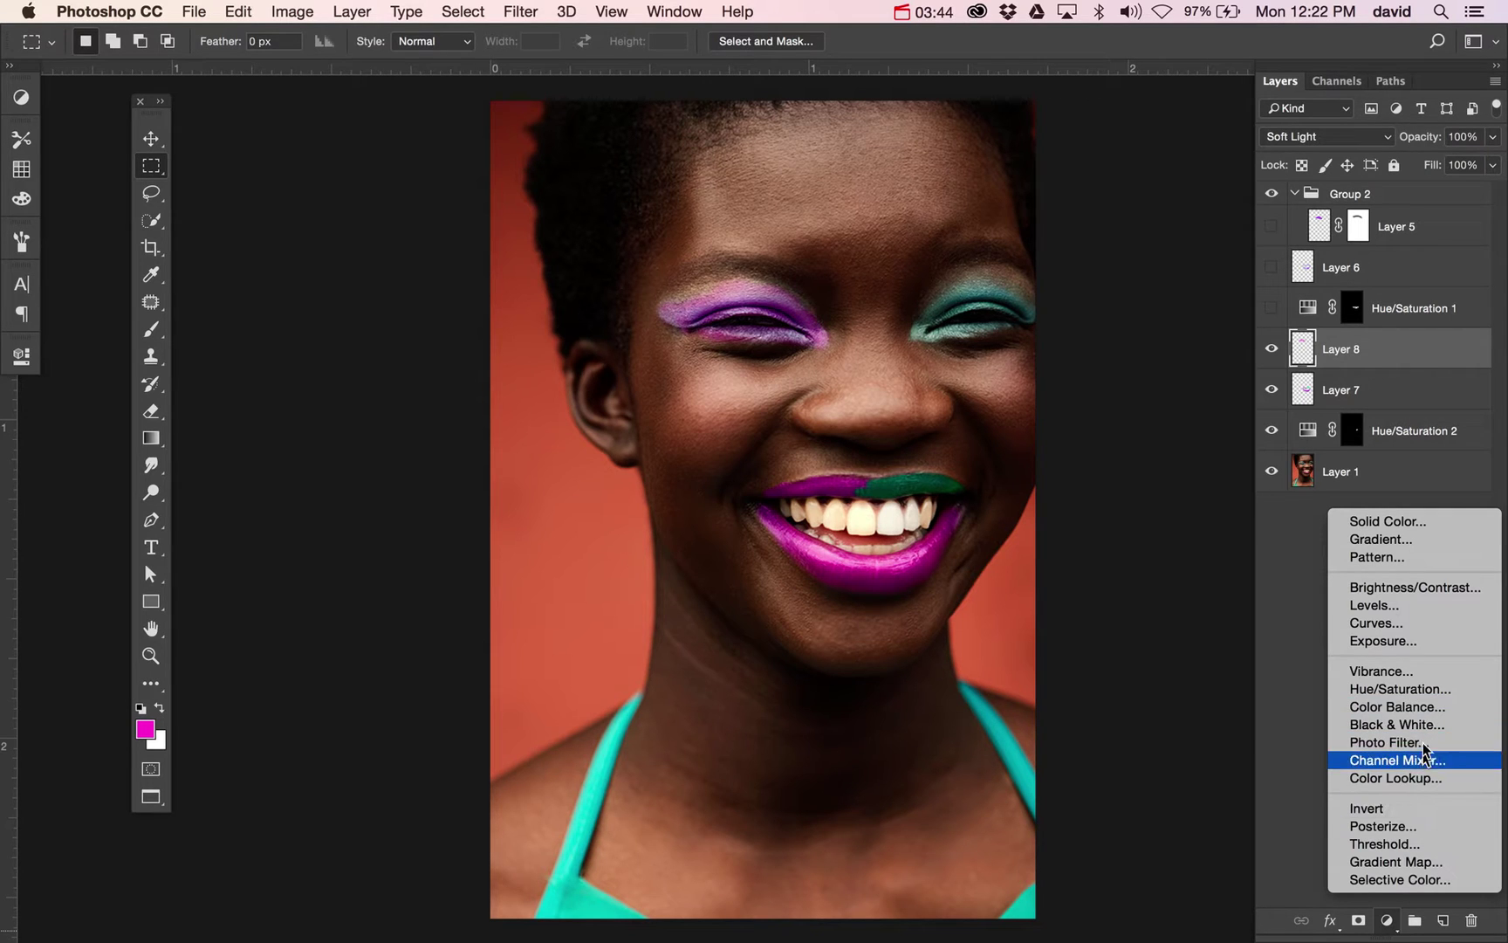
pyautogui.click(1428, 689)
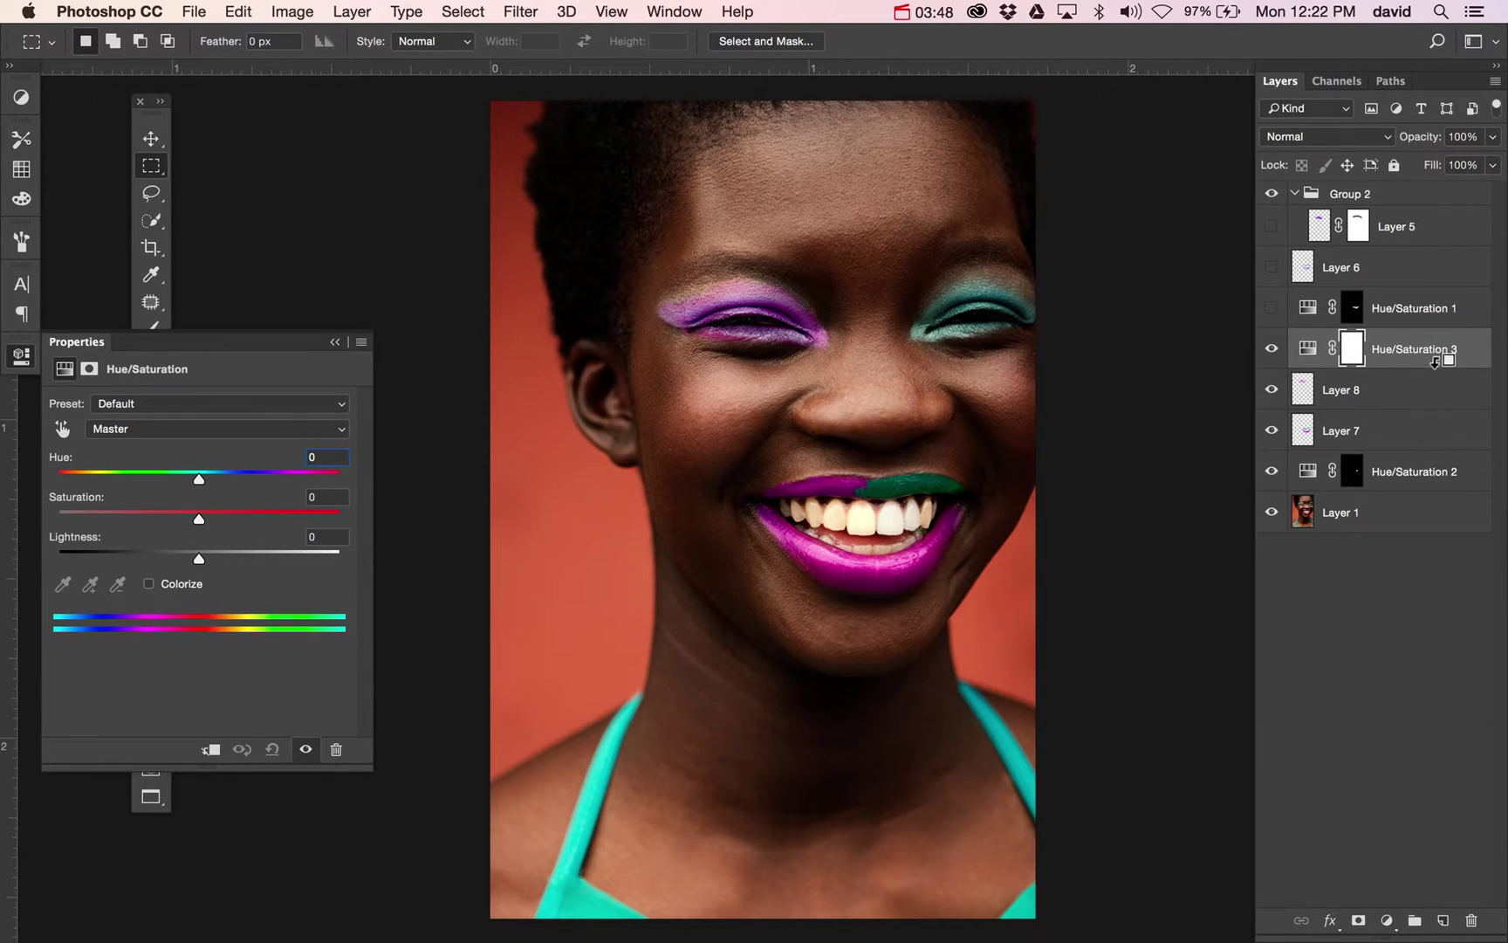
pyautogui.keyDown('alt'); pyautogui.click(1434, 361); pyautogui.keyUp('alt')
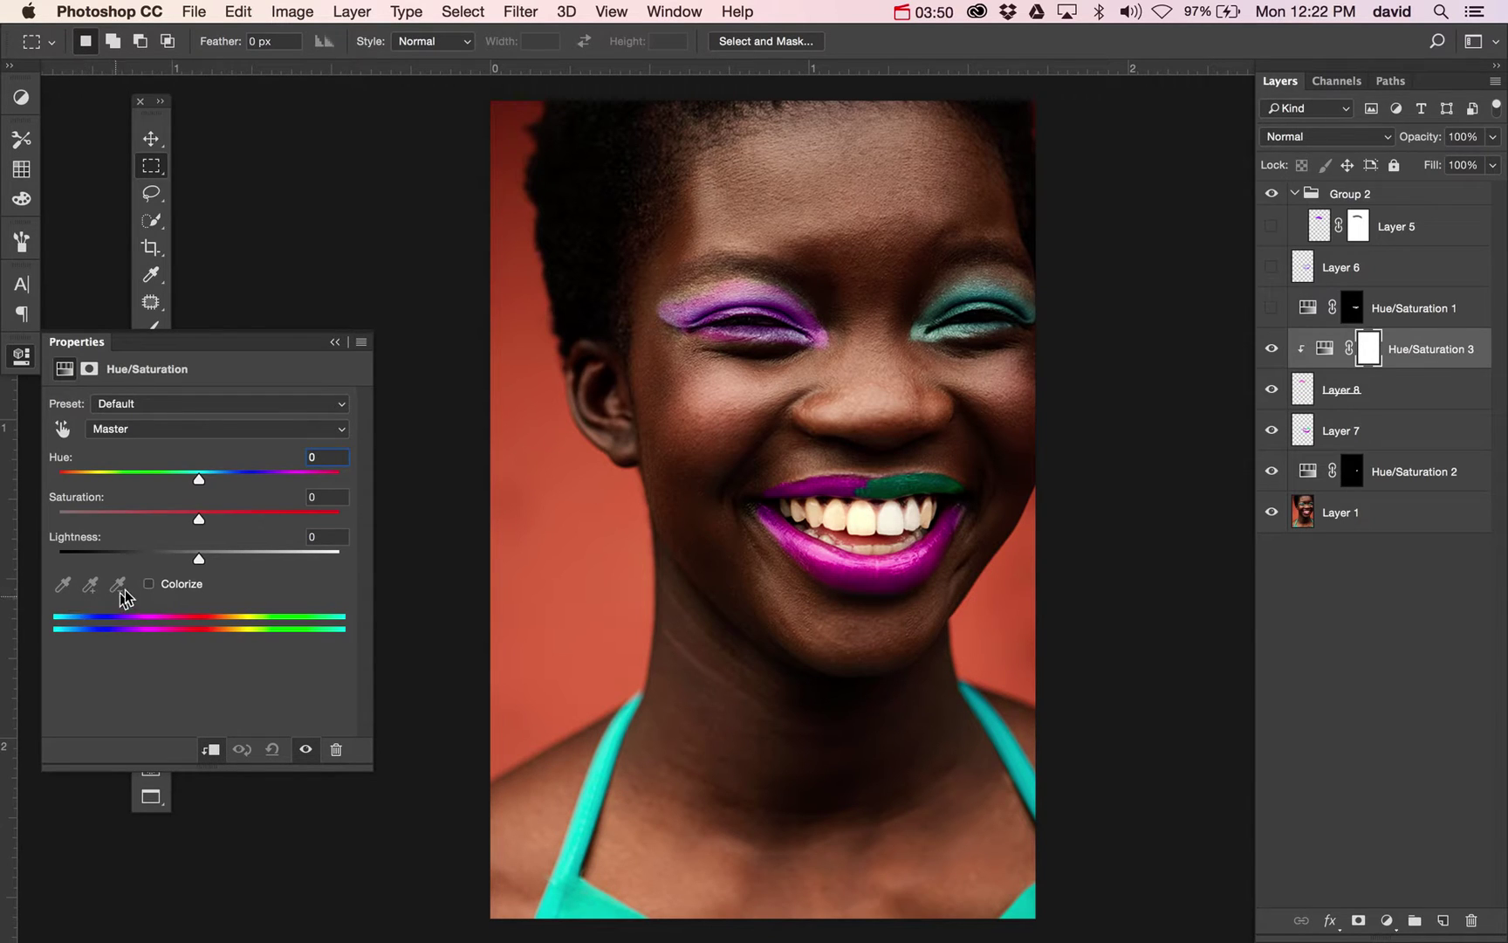
pyautogui.moveTo(199, 480); pyautogui.dragTo(346, 474)
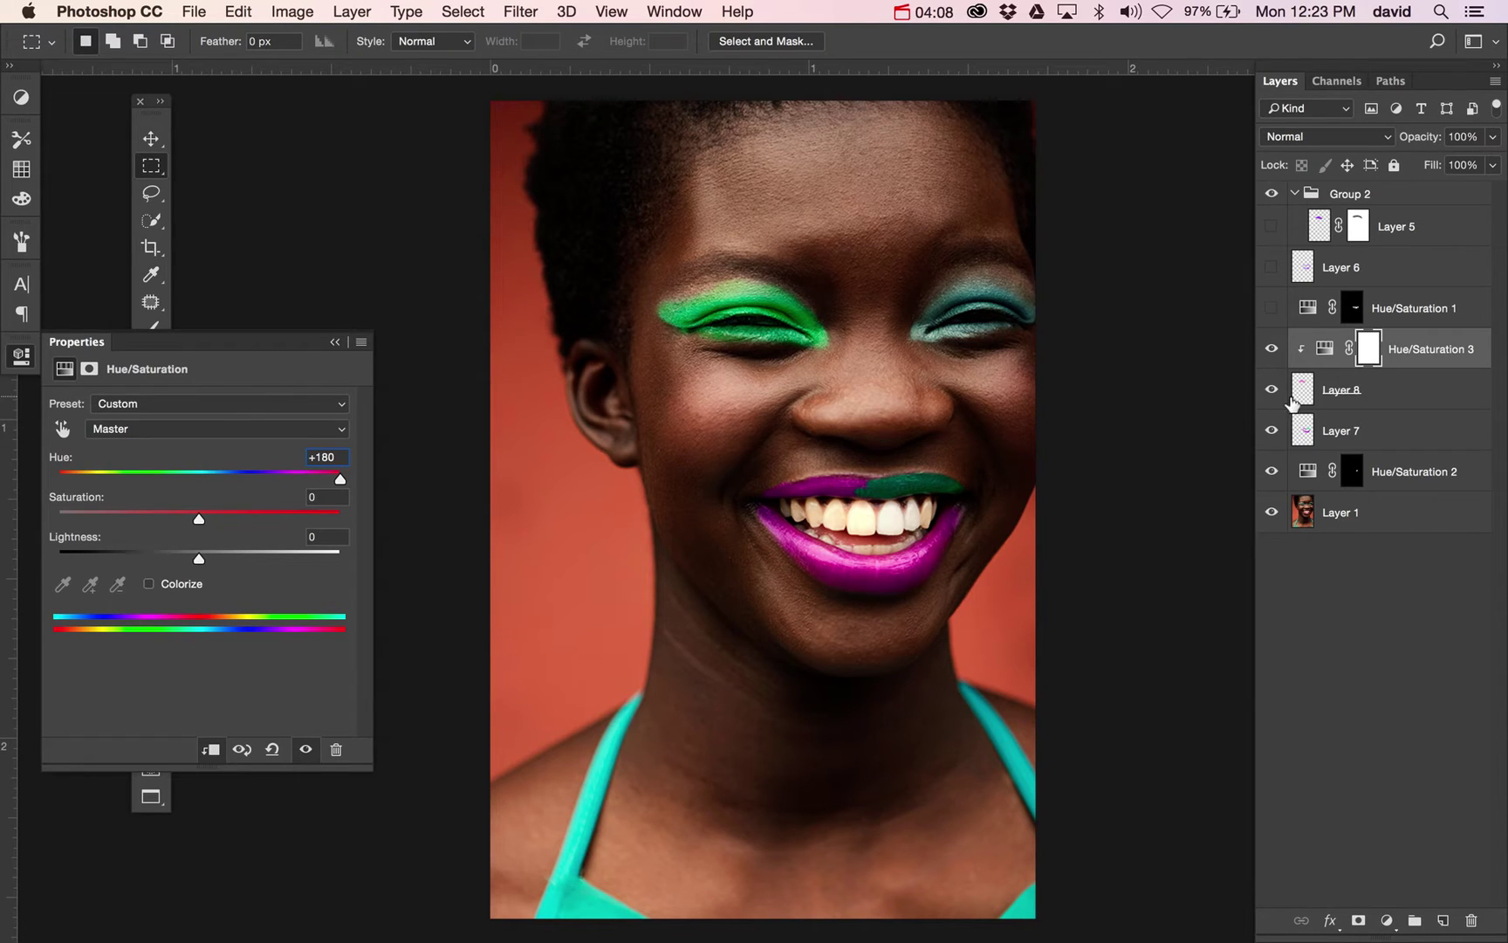
# - Hide the lip colour on Layer 7 and create a new empty layer directly above it
pyautogui.click(1301, 434)
pyautogui.click(1270, 430)
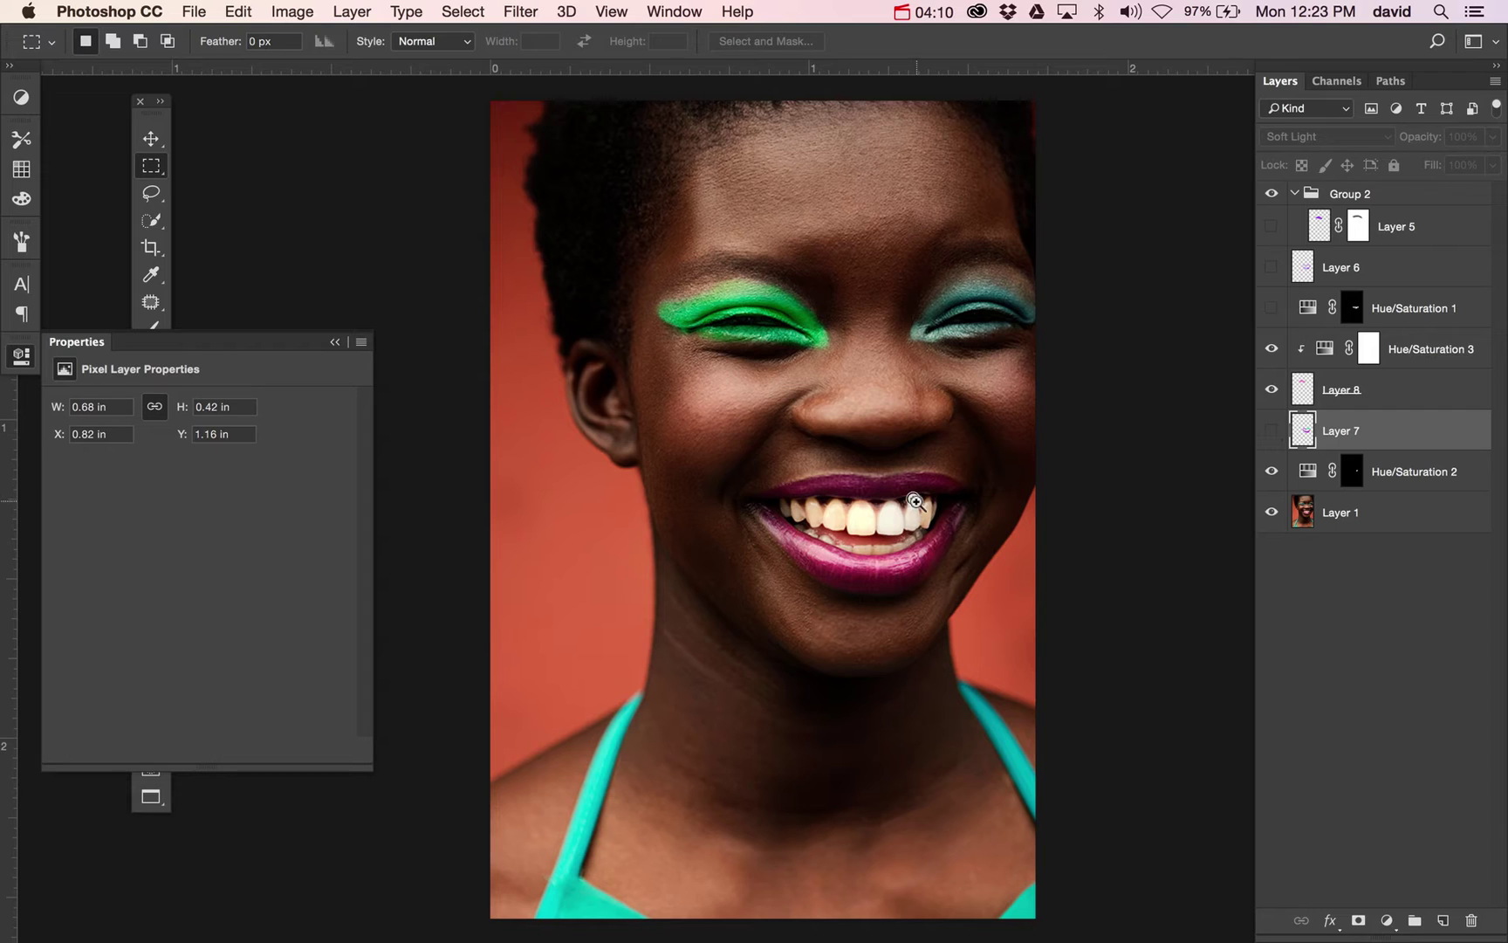
pyautogui.moveTo(745, 439); pyautogui.dragTo(1009, 655)
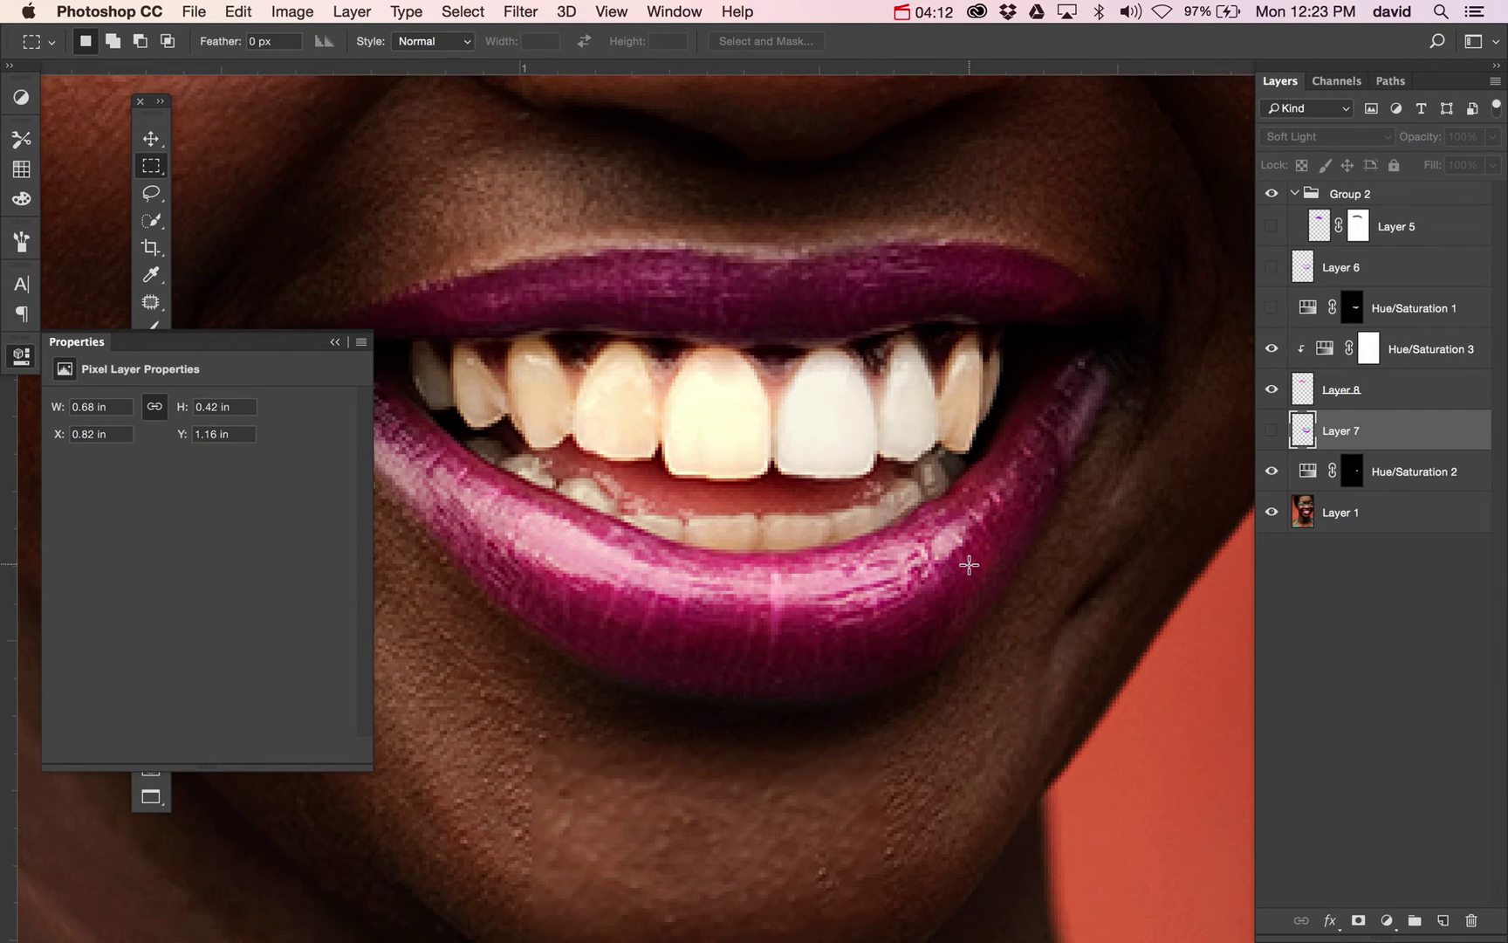
pyautogui.press('b')
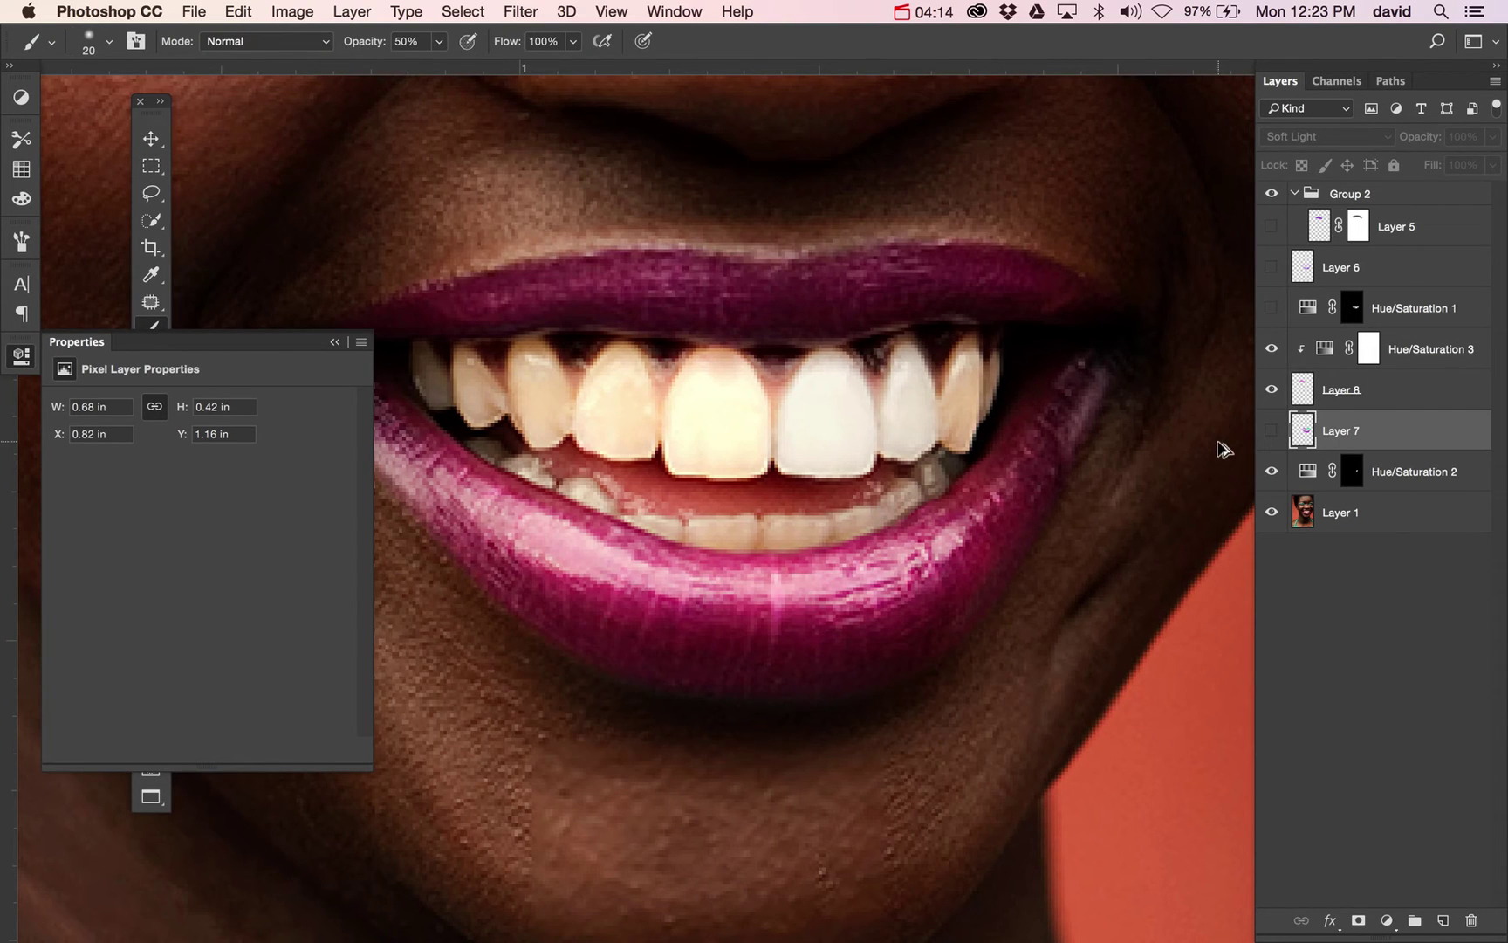
pyautogui.press('super+shift+alt+n')
pyautogui.click(14, 353)
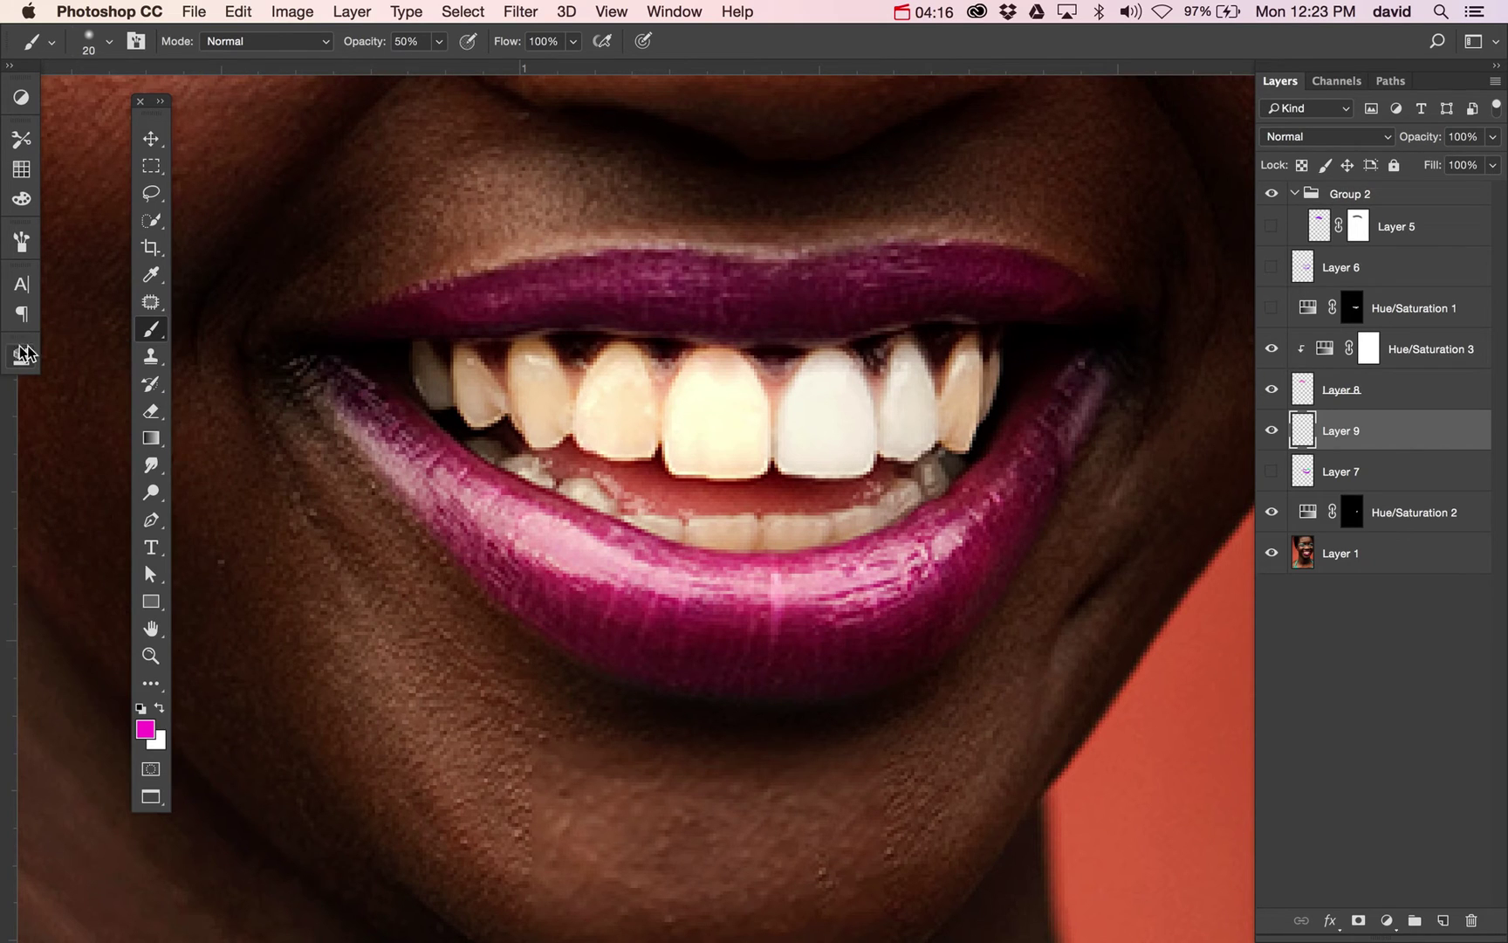
# - Set the new empty layer's blend mode to Color
pyautogui.click(251, 43)
pyautogui.press('Escape')
pyautogui.click(1336, 136)
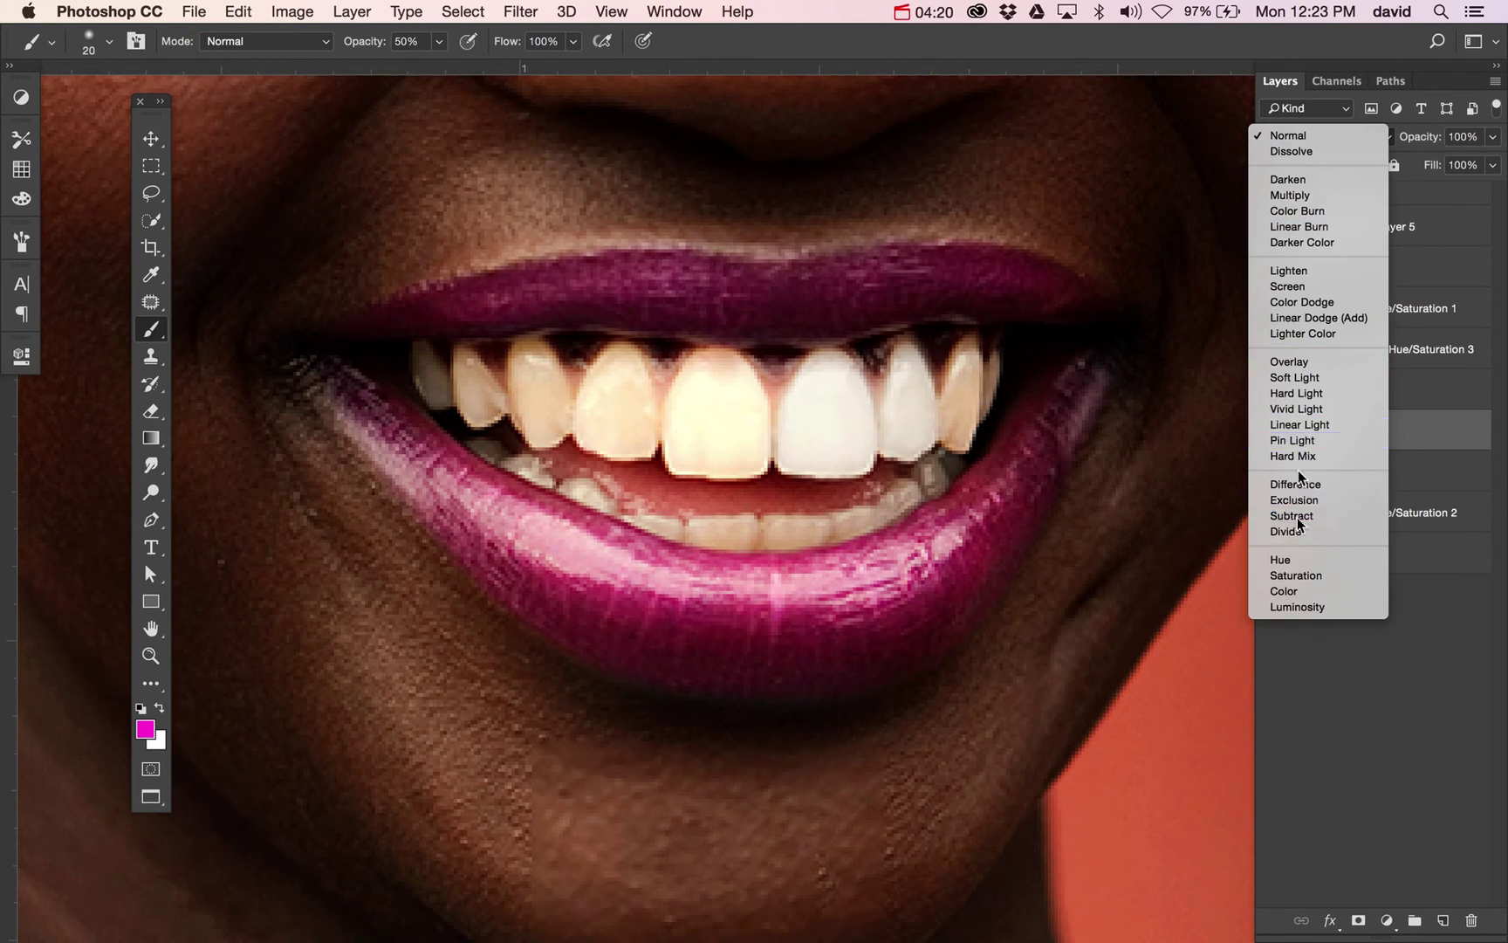
pyautogui.click(1273, 590)
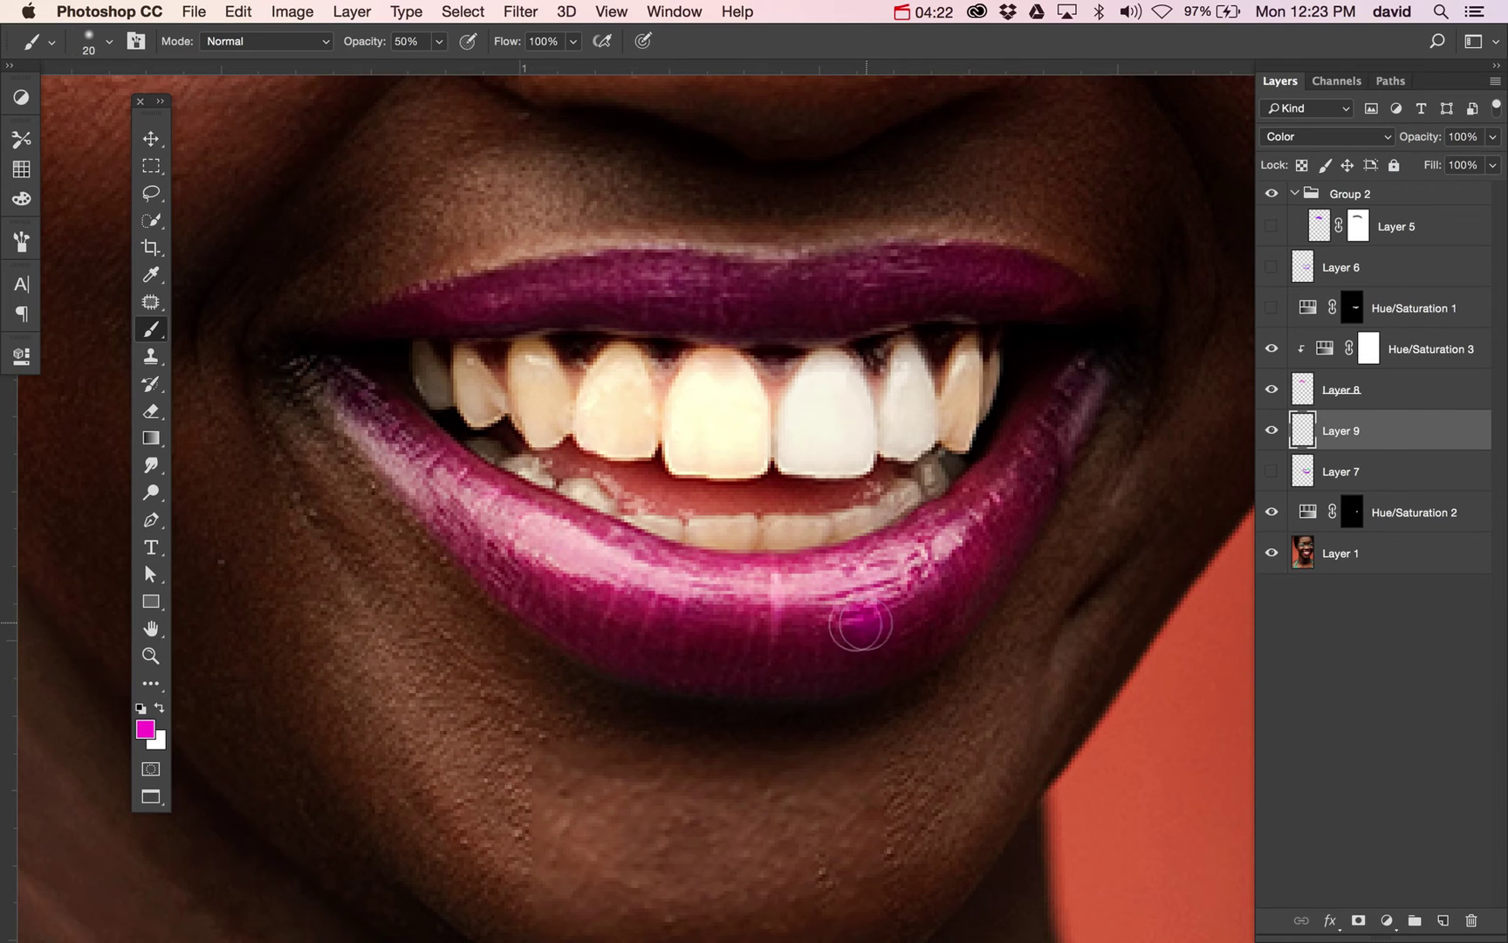
# - Set the foreground colour to purple 6d2edf and paint over most of the lower lip with the 20 px brush at 50% opacity
pyautogui.click(144, 728)
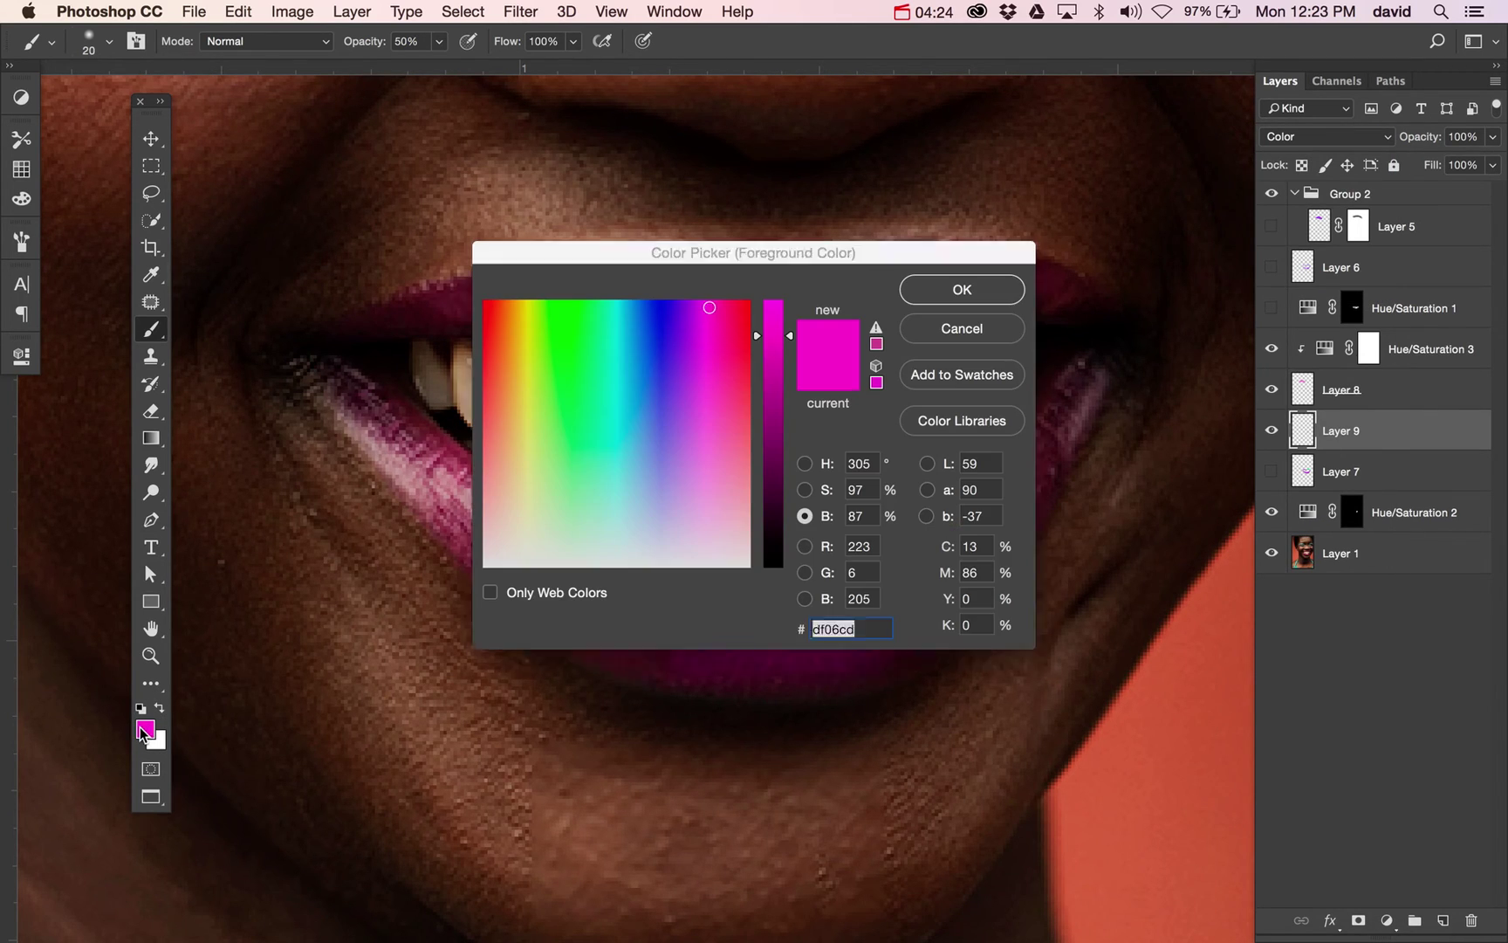
pyautogui.click(677, 352)
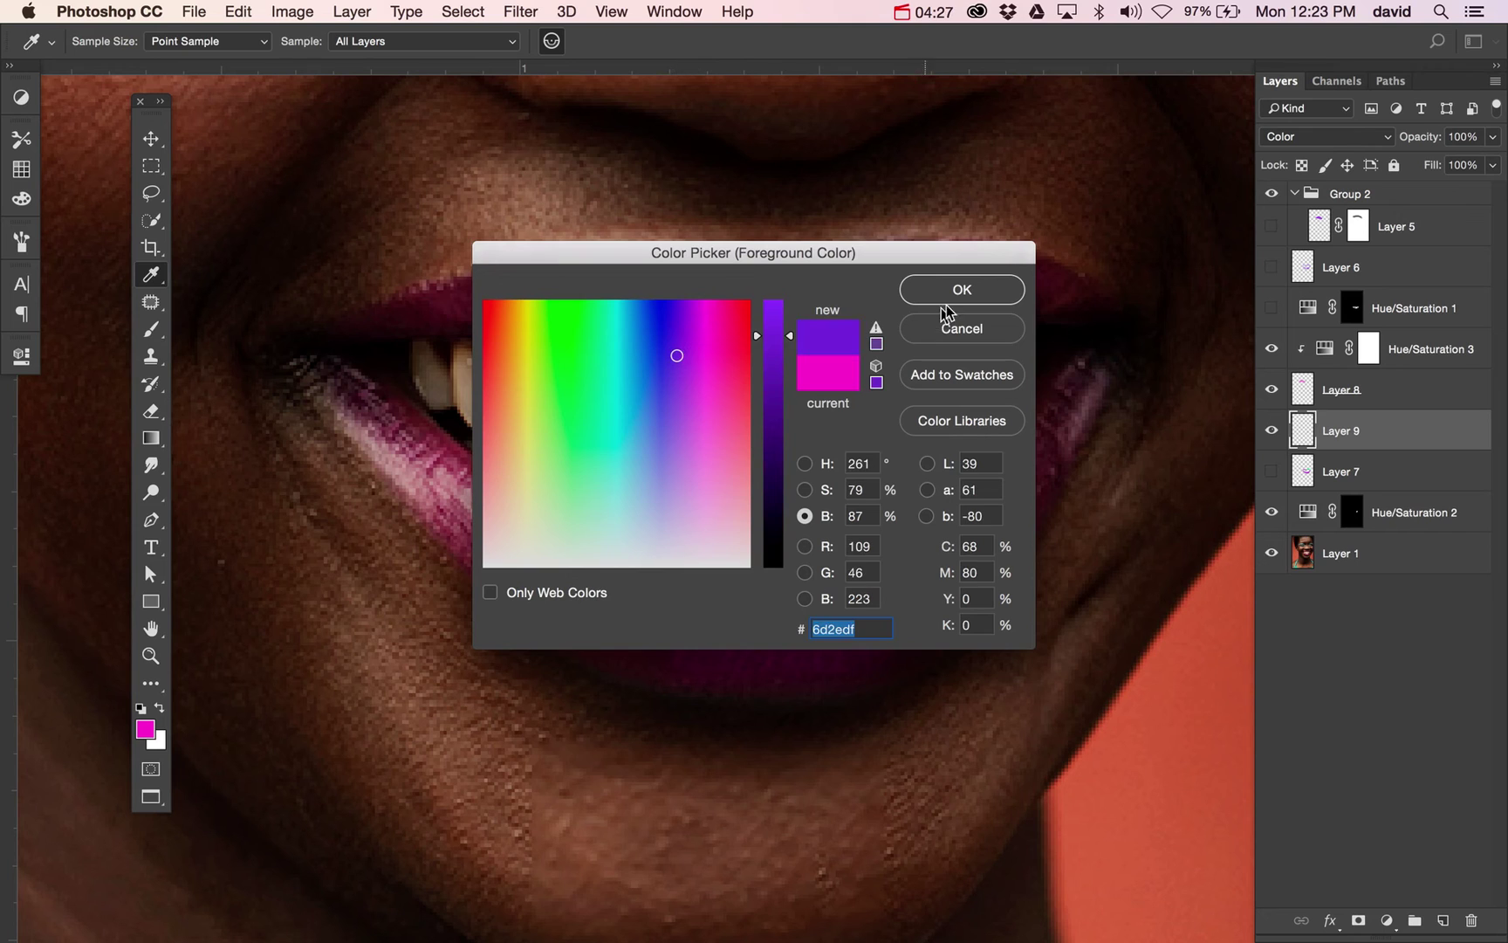
pyautogui.click(960, 289)
pyautogui.moveTo(851, 594); pyautogui.dragTo(951, 537)
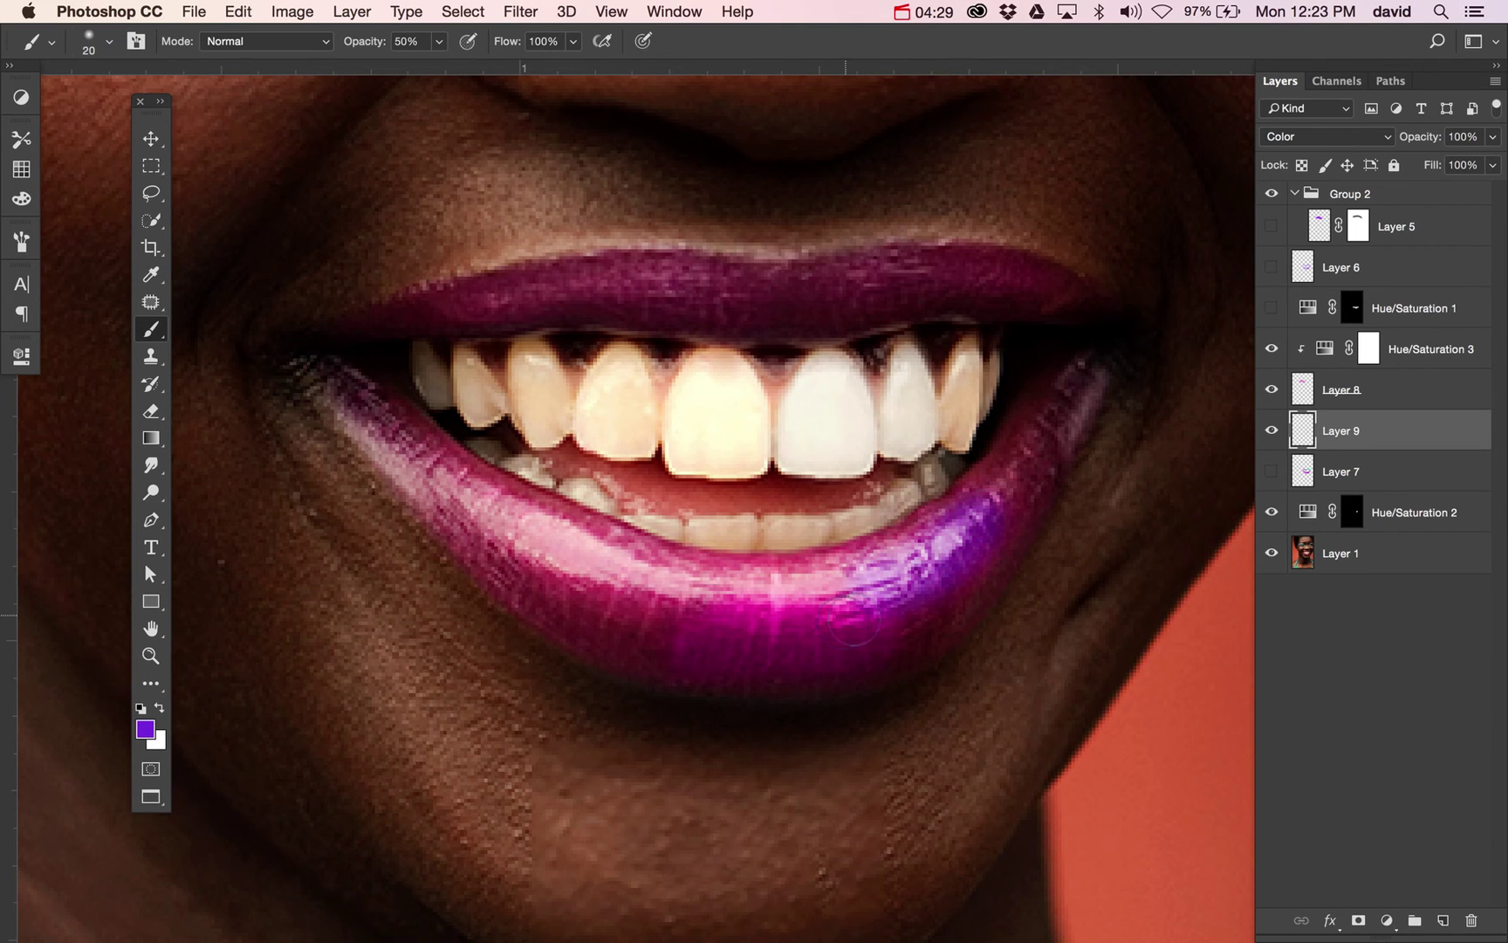
pyautogui.moveTo(853, 624)
pyautogui.mouseDown()
pyautogui.moveTo(963, 563)
pyautogui.moveTo(863, 635)
pyautogui.mouseUp()
pyautogui.moveTo(984, 563)
pyautogui.mouseDown()
pyautogui.moveTo(911, 650)
pyautogui.moveTo(827, 675)
pyautogui.moveTo(685, 664)
pyautogui.moveTo(591, 629)
pyautogui.moveTo(698, 649)
pyautogui.moveTo(702, 633)
pyautogui.moveTo(589, 581)
pyautogui.moveTo(746, 583)
pyautogui.moveTo(659, 572)
pyautogui.moveTo(536, 525)
pyautogui.moveTo(670, 629)
pyautogui.mouseUp()
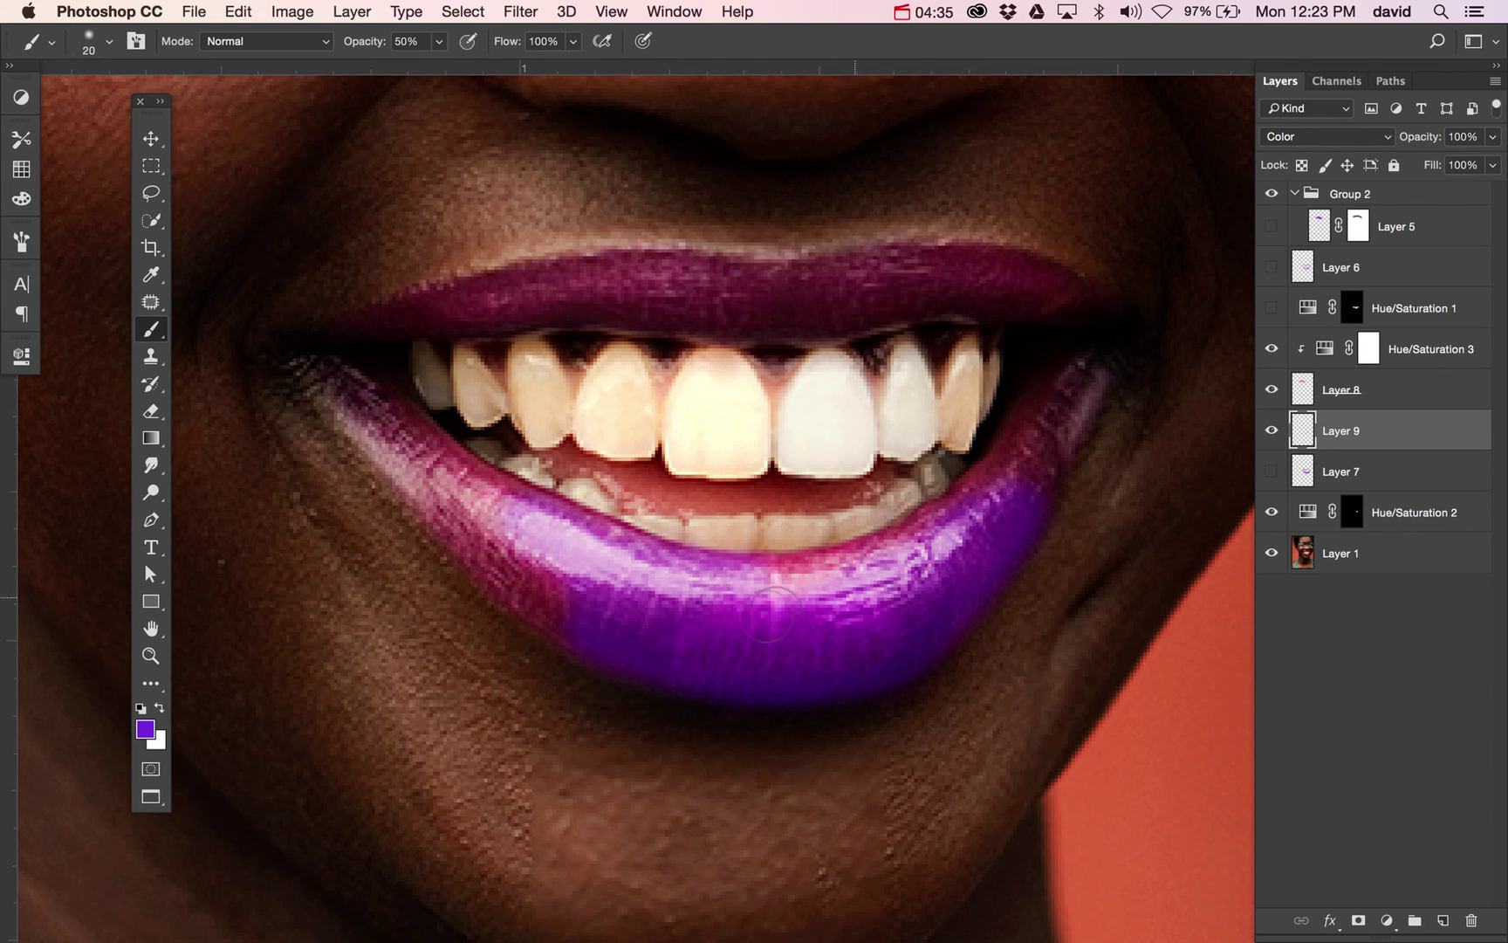
pyautogui.press('super+0')
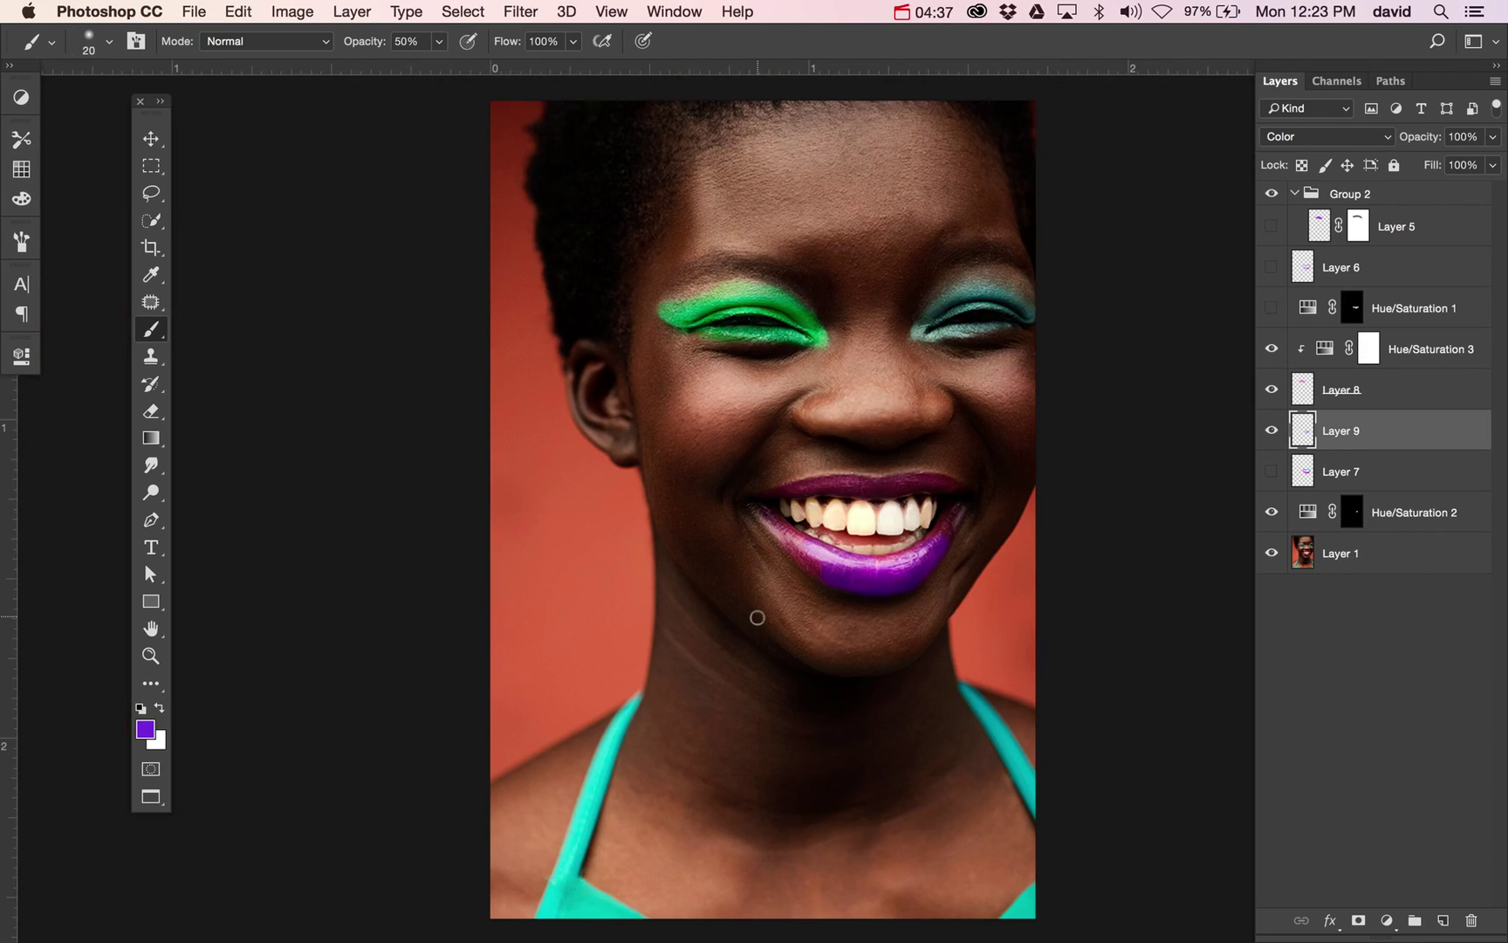